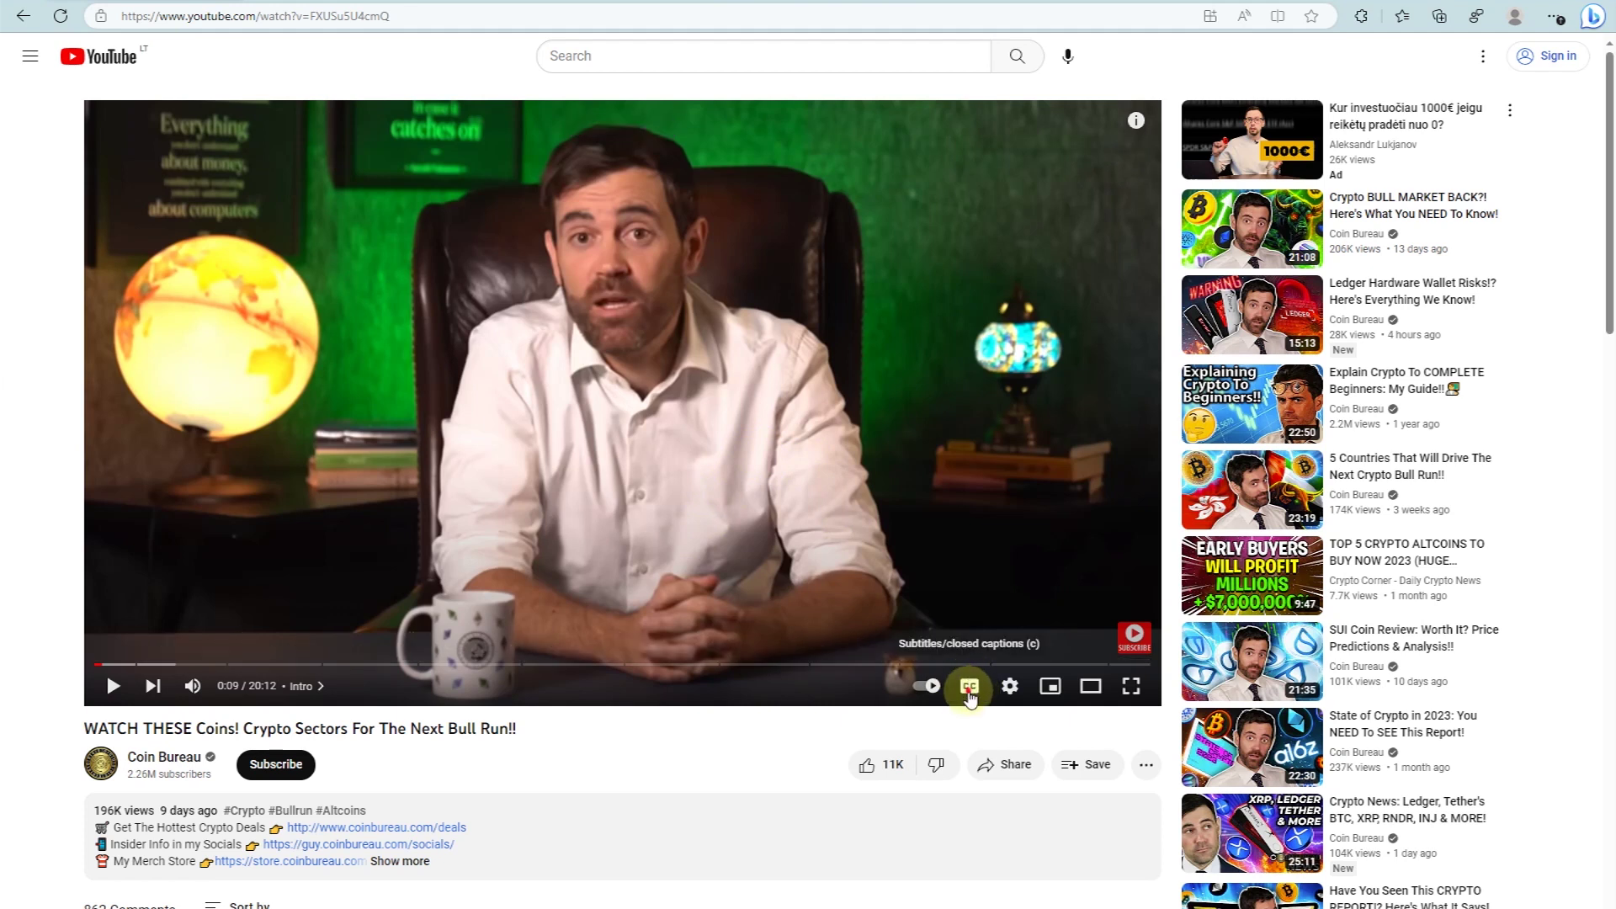
- Turn on subtitles, play the Coin Bureau video and pause it at 0:19 on the altcoin chart
{"action": "left_click", "coordinate": [969, 687]}
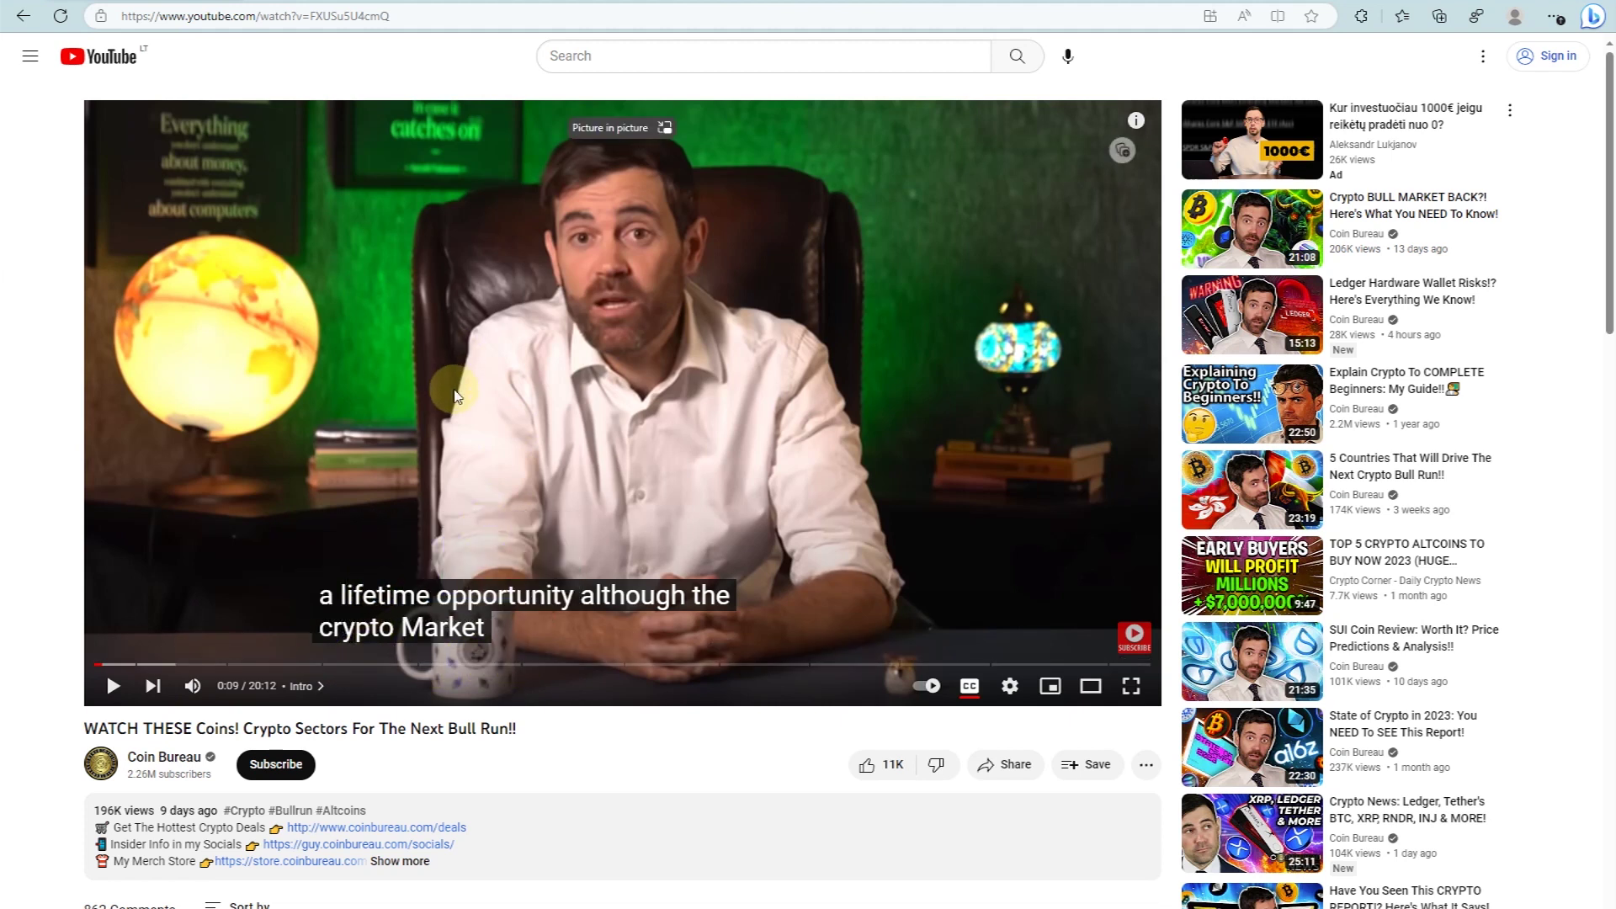
{"action": "left_click", "coordinate": [455, 396]}
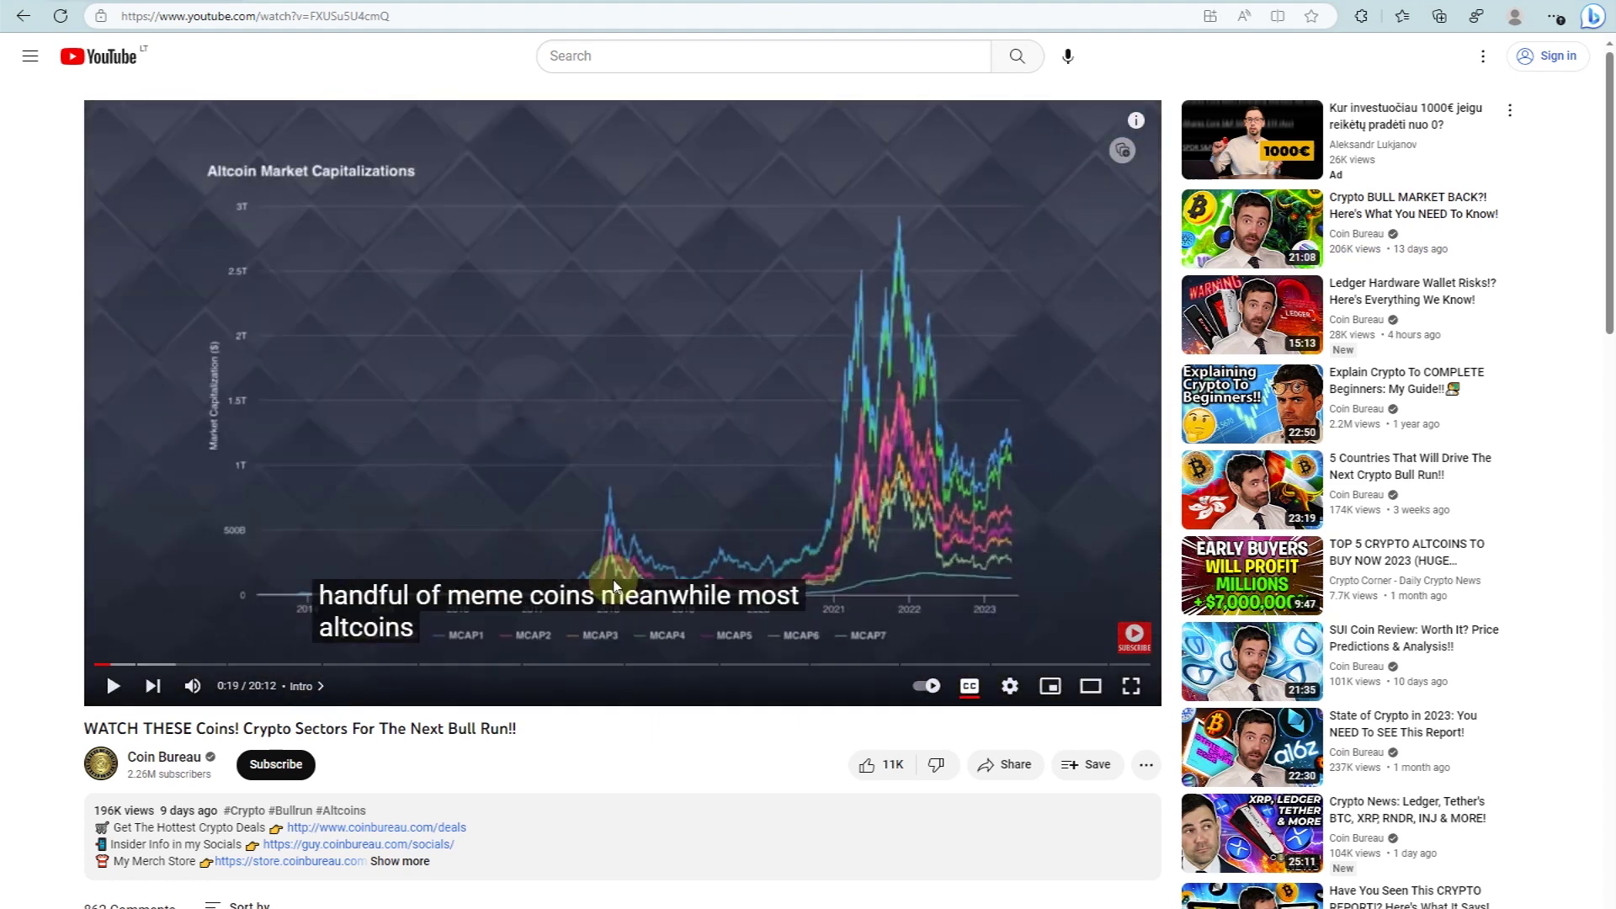
{"action": "left_click", "coordinate": [385, 622]}
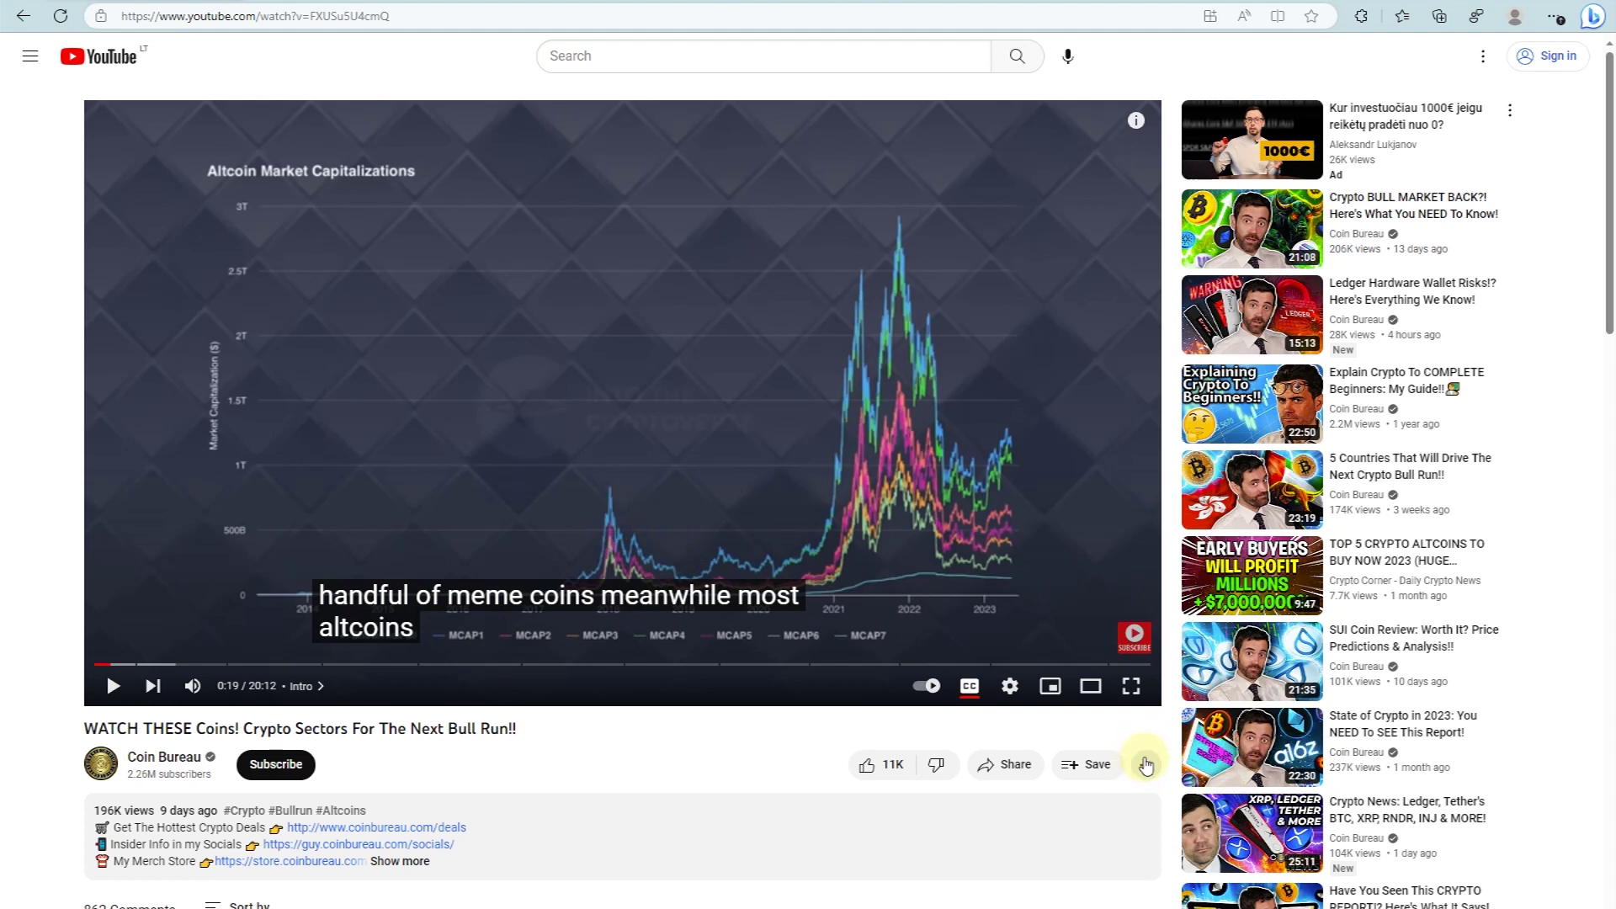
- Show the English auto-generated transcript beside the video and open the Bing Chat sidebar
{"action": "left_click", "coordinate": [1145, 771]}
{"action": "left_click", "coordinate": [1146, 833]}
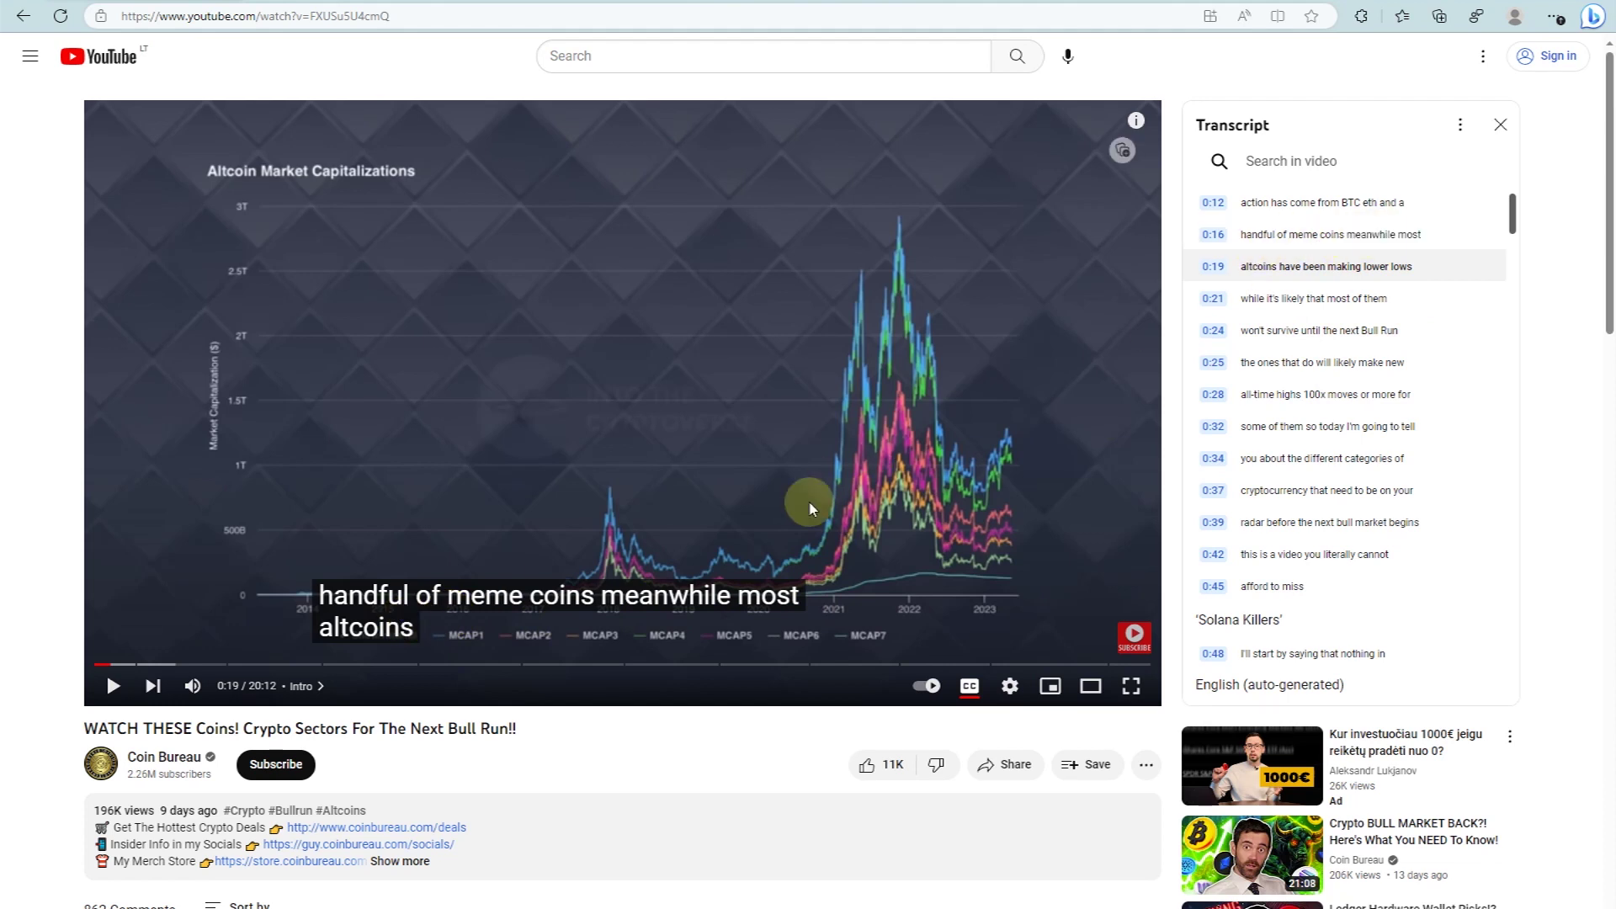
{"action": "scroll", "coordinate": [1406, 242], "scroll_direction": "down", "scroll_amount": 5}
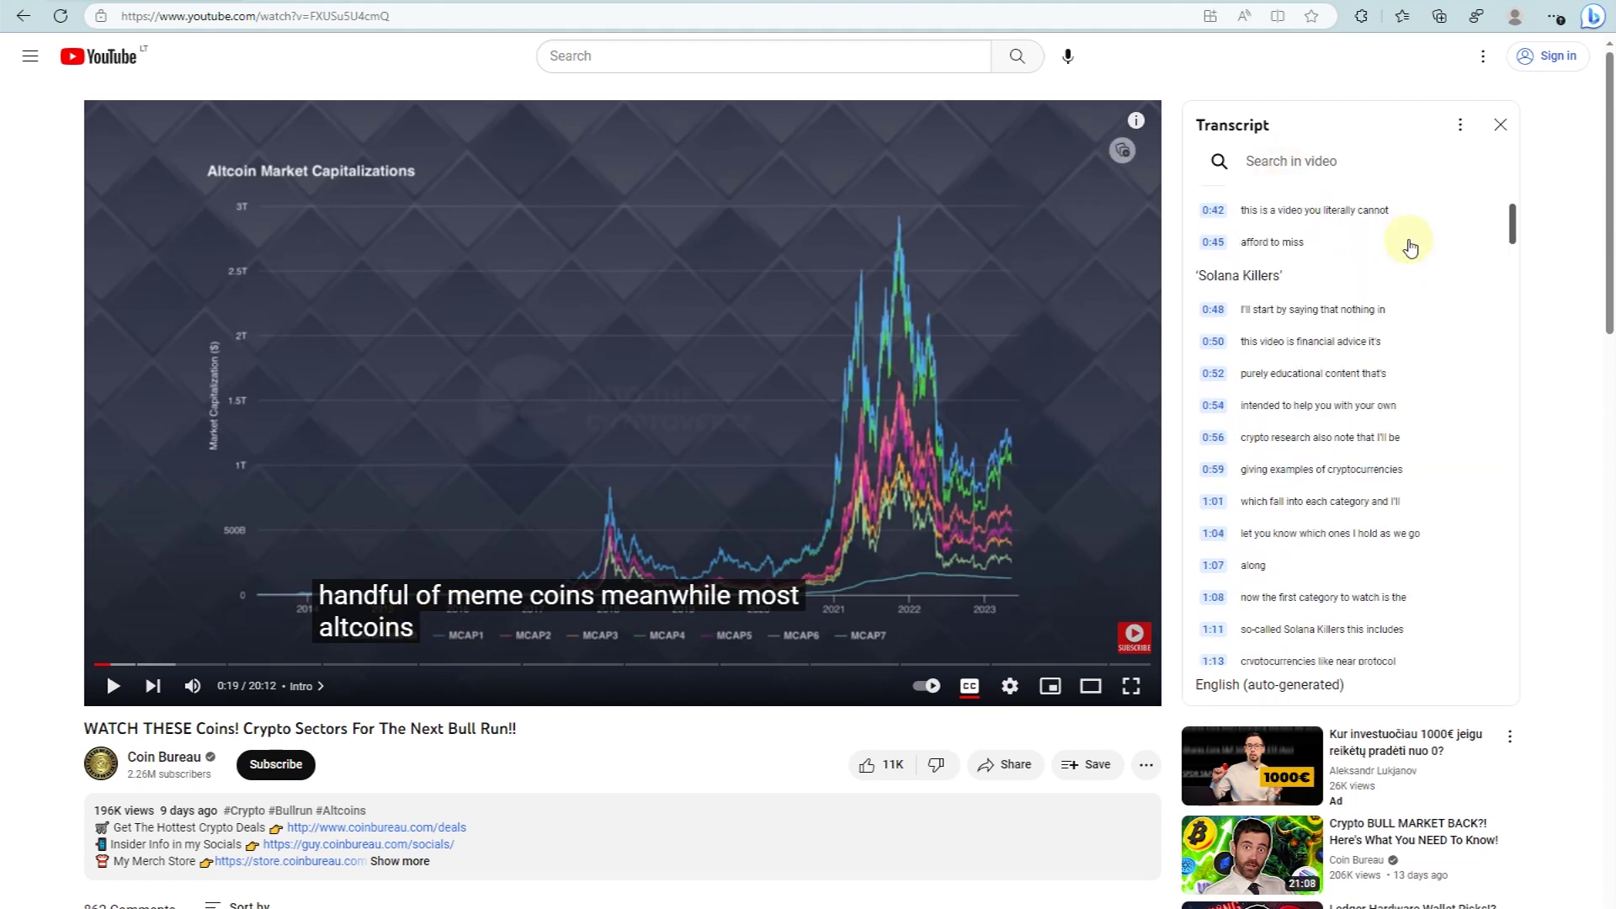
{"action": "mouse_move", "coordinate": [1515, 224]}
{"action": "left_mouse_down"}
{"action": "mouse_move", "coordinate": [1525, 659]}
{"action": "mouse_move", "coordinate": [1525, 199]}
{"action": "left_mouse_up"}
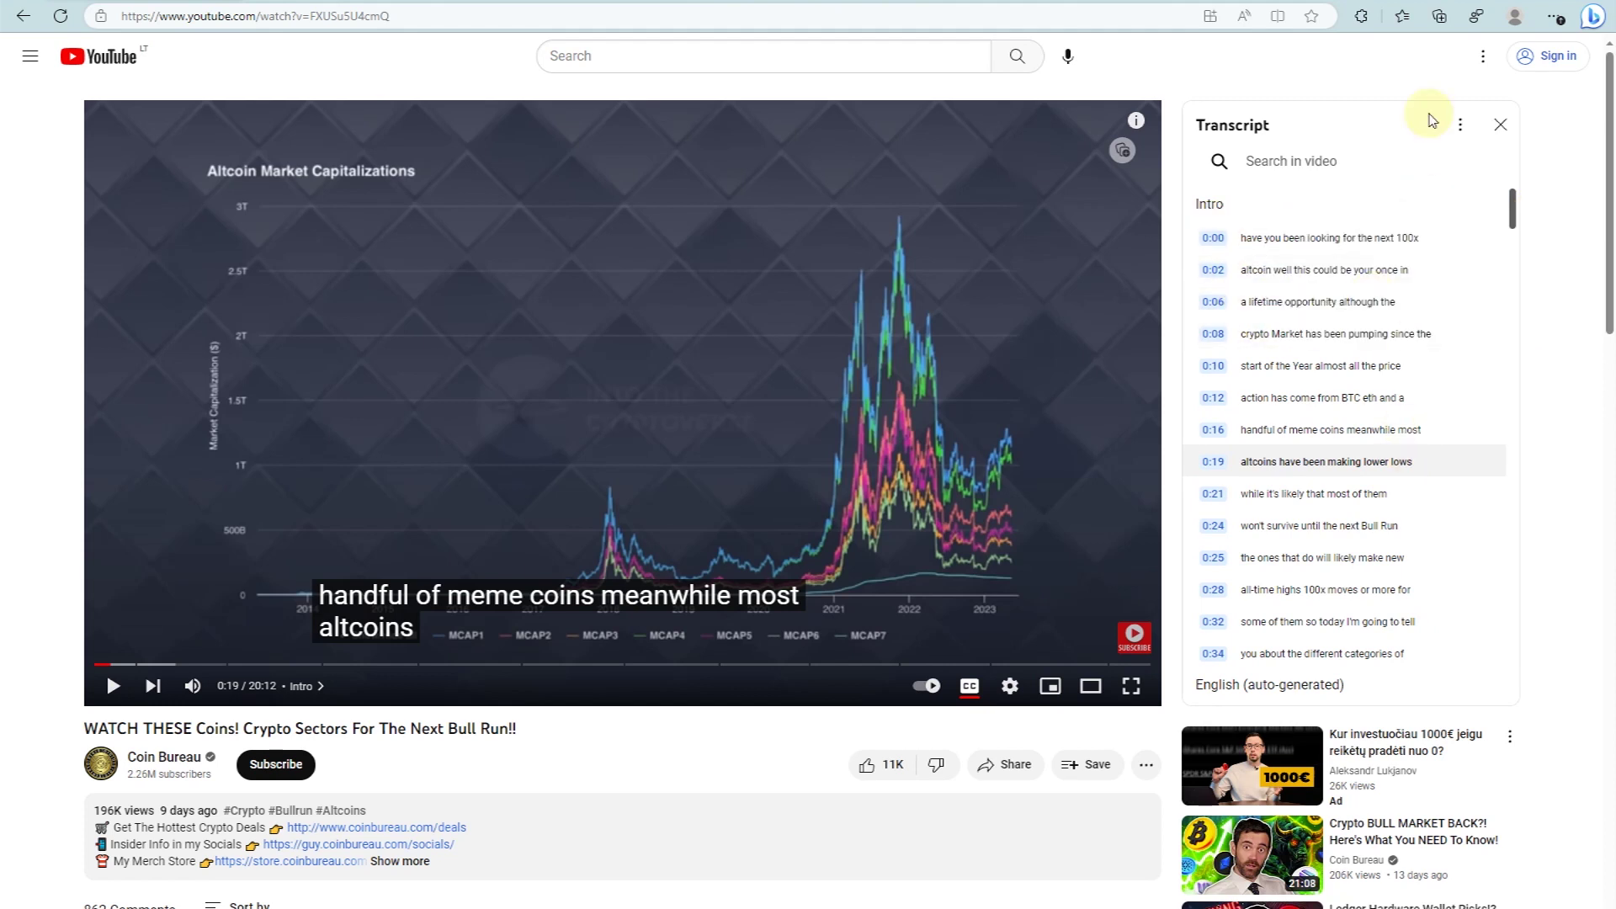
{"action": "left_click", "coordinate": [1593, 16]}
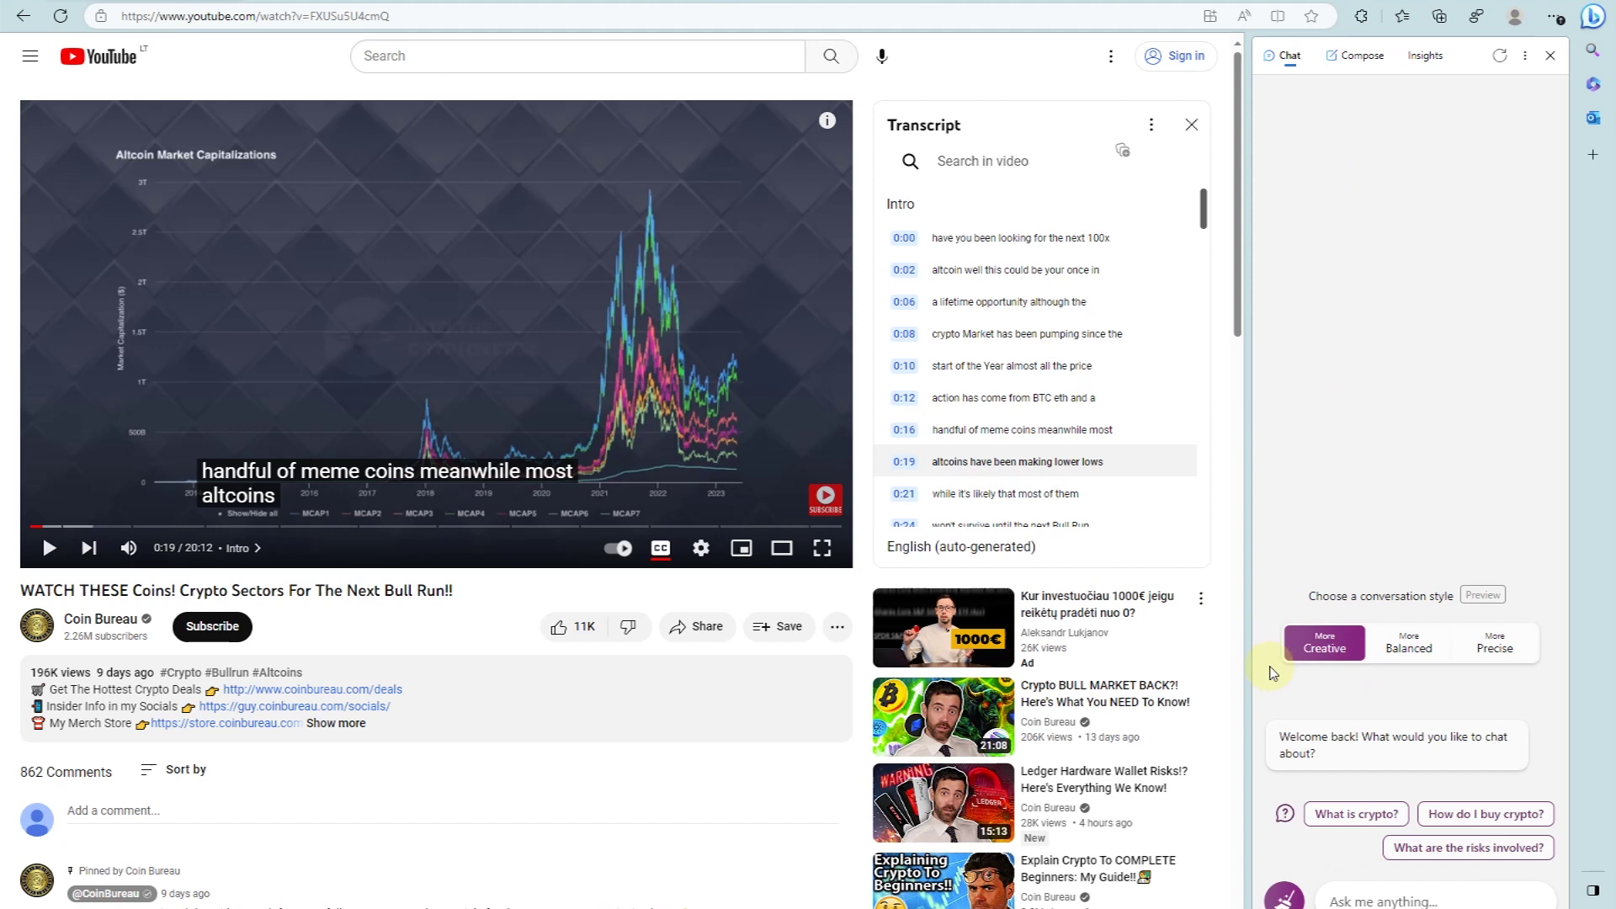
- Ask Bing Chat 'Can you read the subtitles of the video in the current page?'
{"action": "left_click", "coordinate": [1306, 899]}
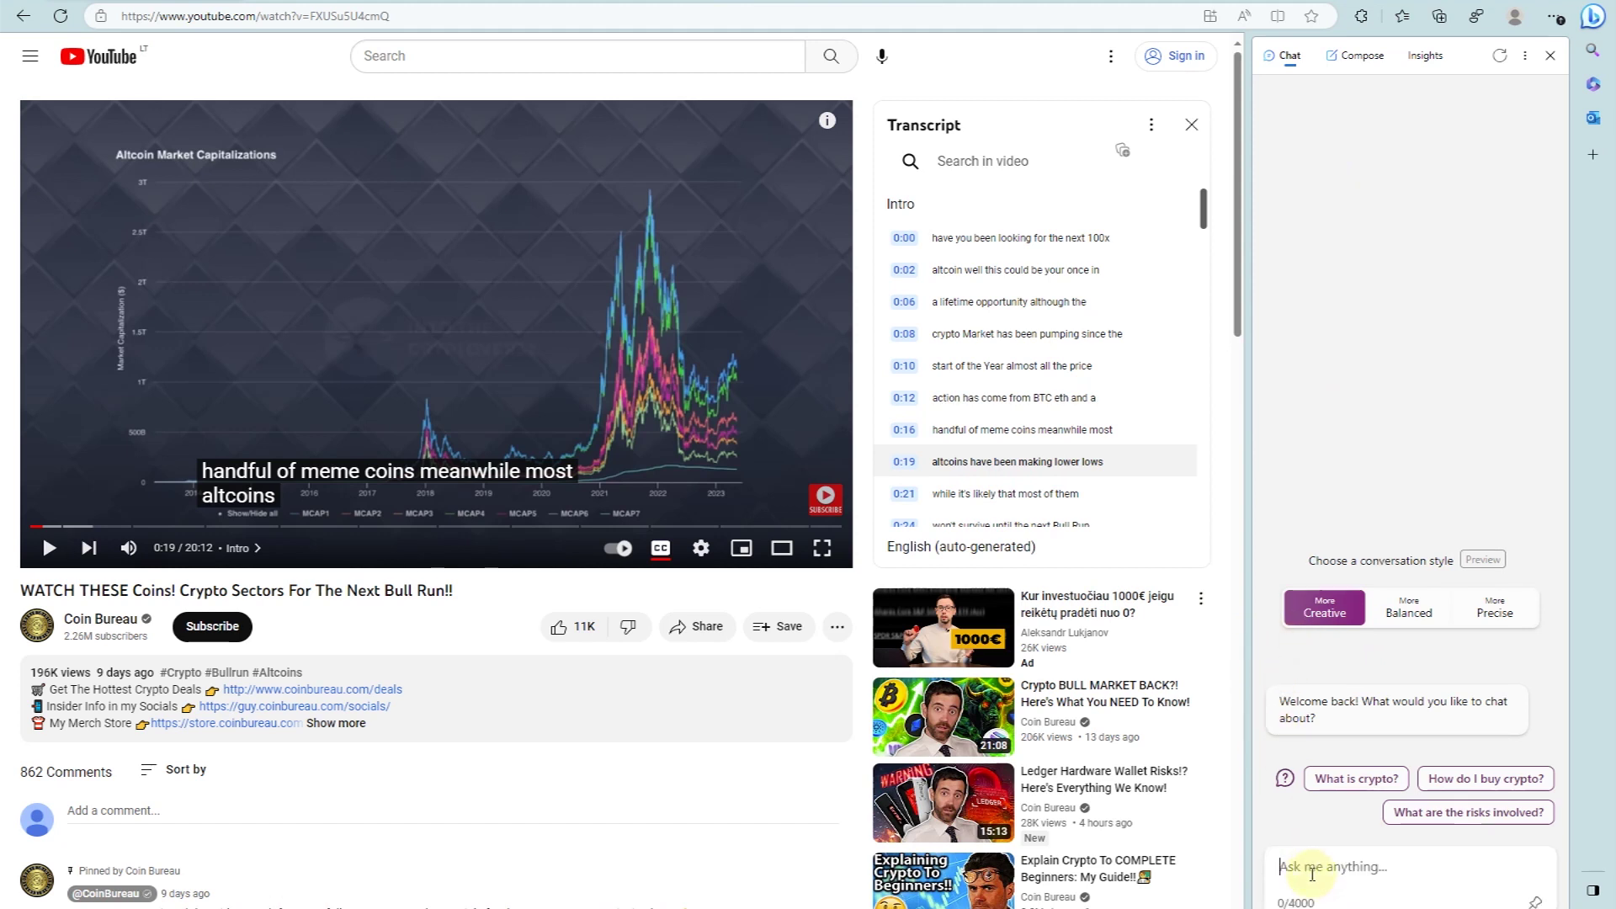
{"action": "type", "text": "Can you read the subtitles of the video in the current page?"}
{"action": "key", "text": "Return"}
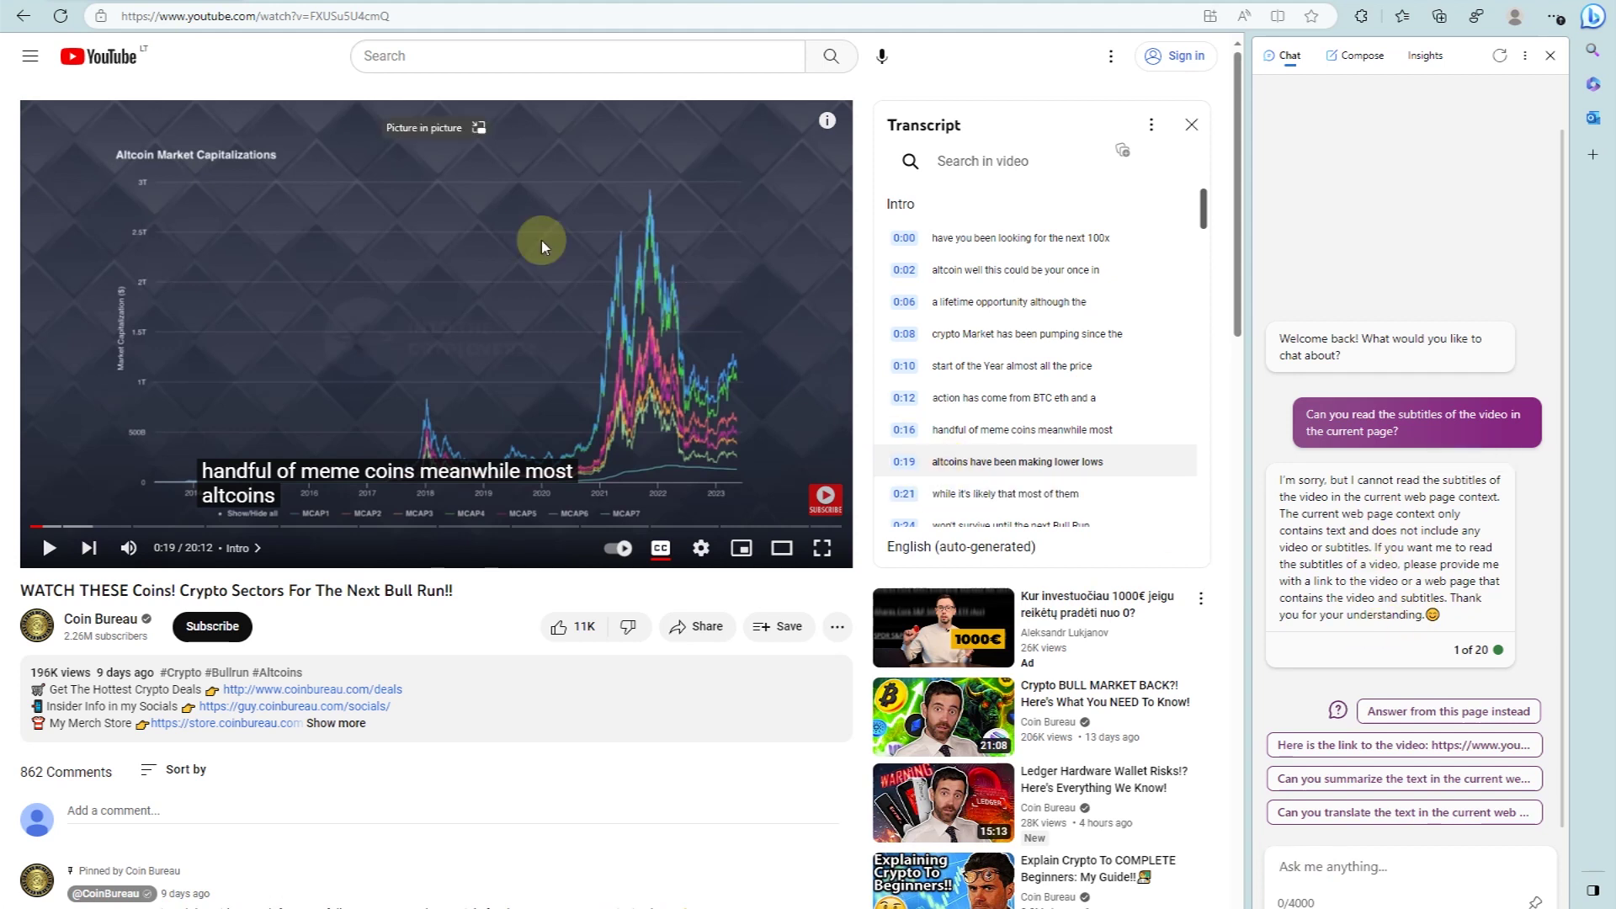
- Send the video's URL to Bing Chat, then choose the Summarize this video suggestion
{"action": "left_click", "coordinate": [441, 17]}
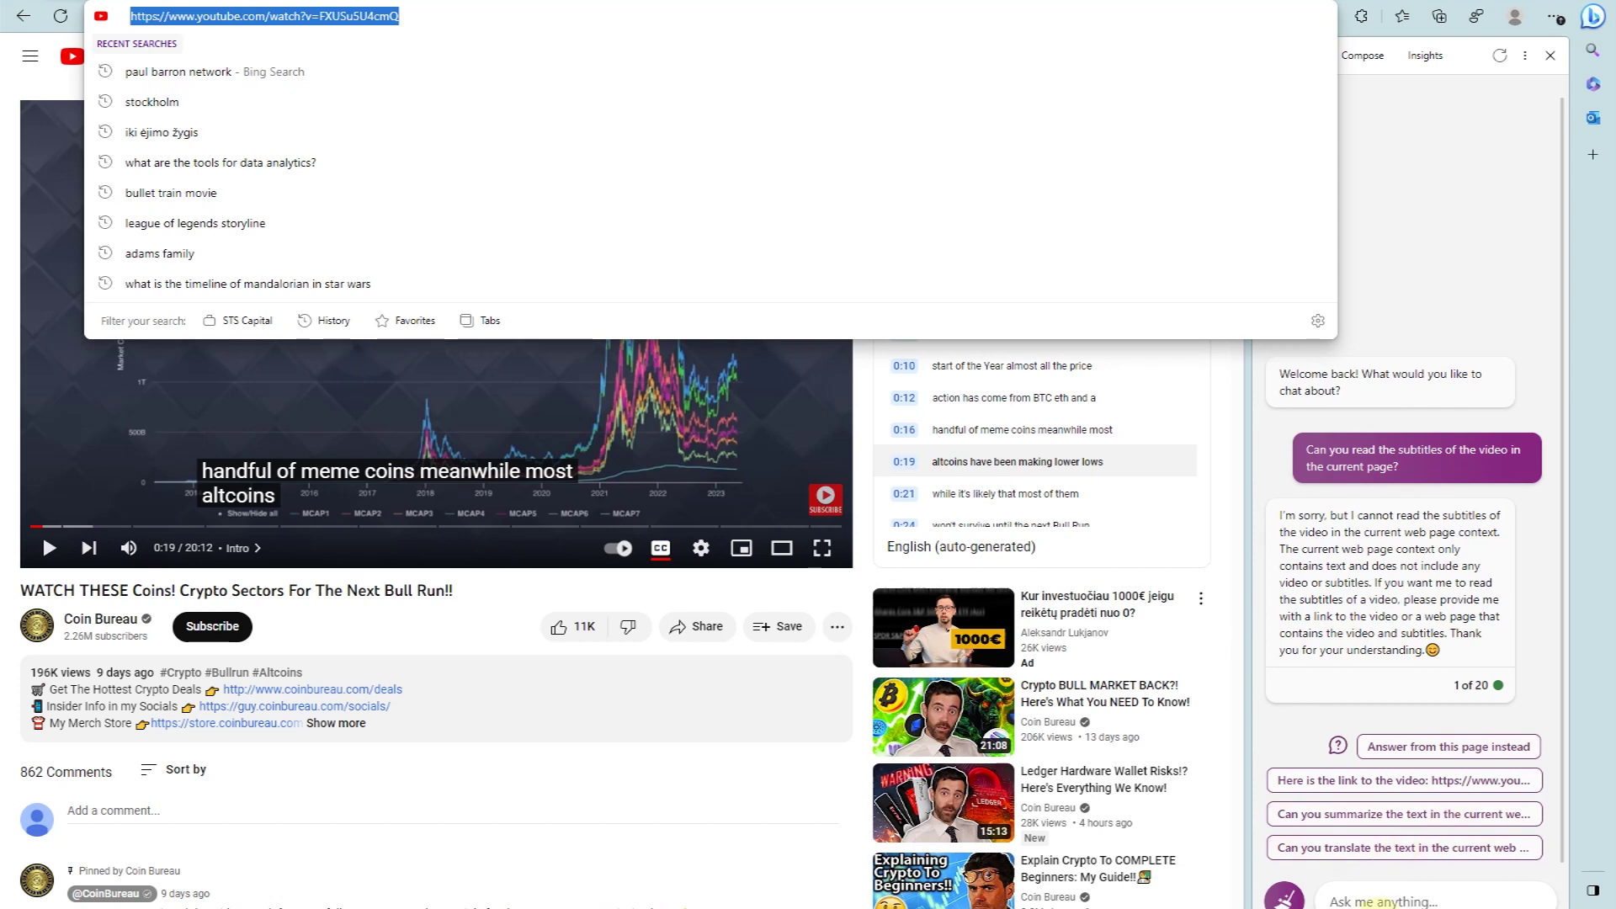
{"action": "left_click", "coordinate": [1377, 903]}
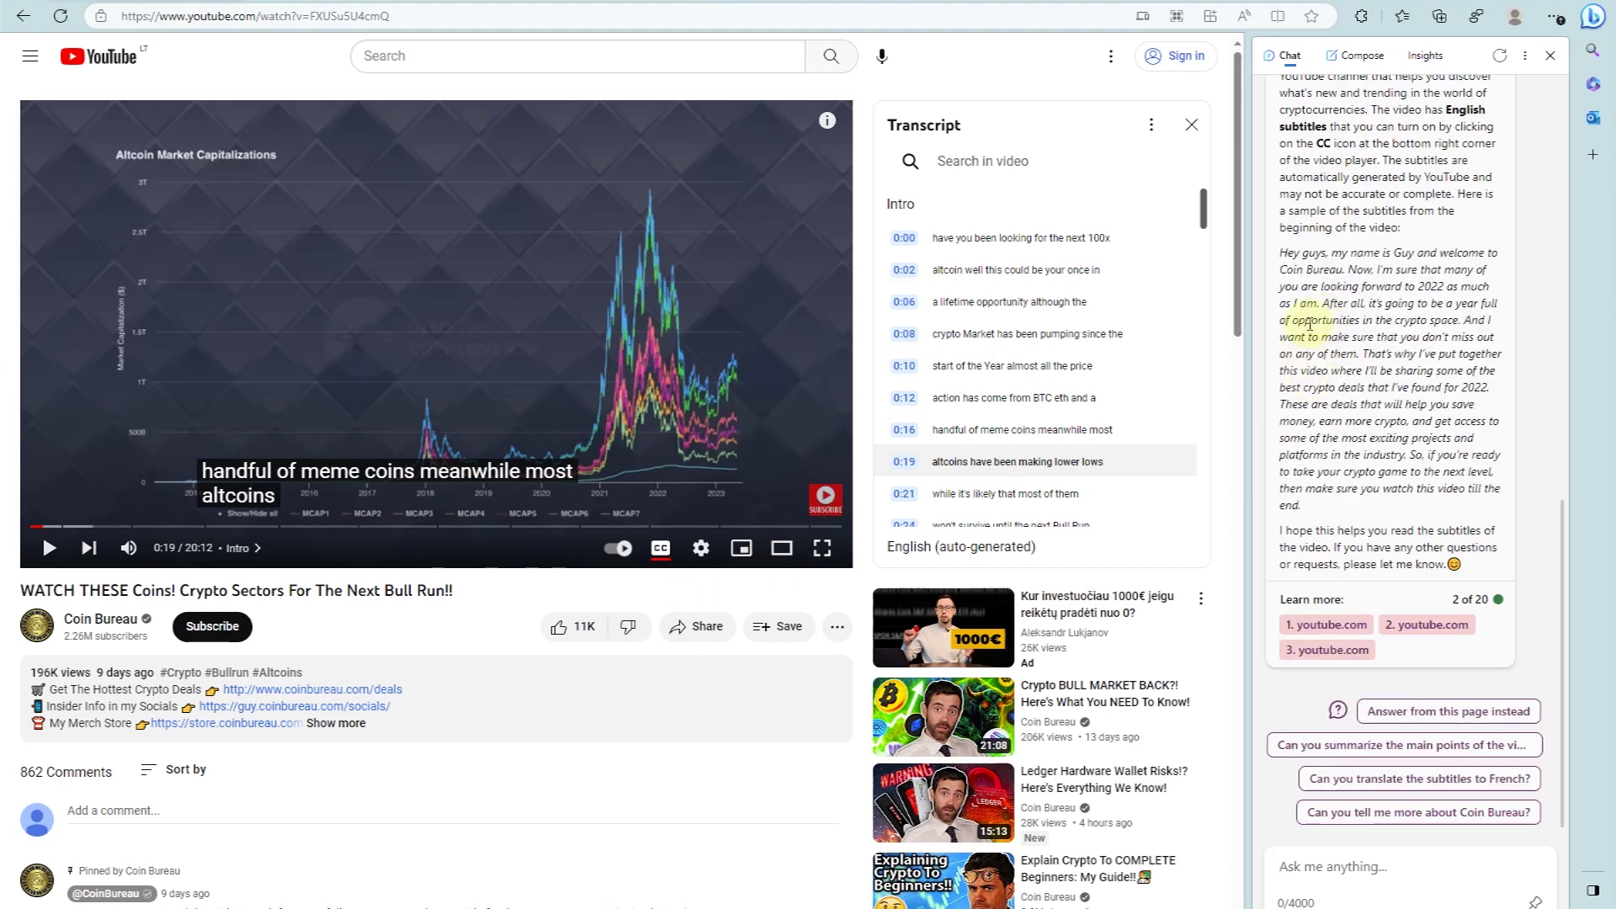
{"action": "scroll", "coordinate": [1305, 328], "scroll_direction": "up", "scroll_amount": 5}
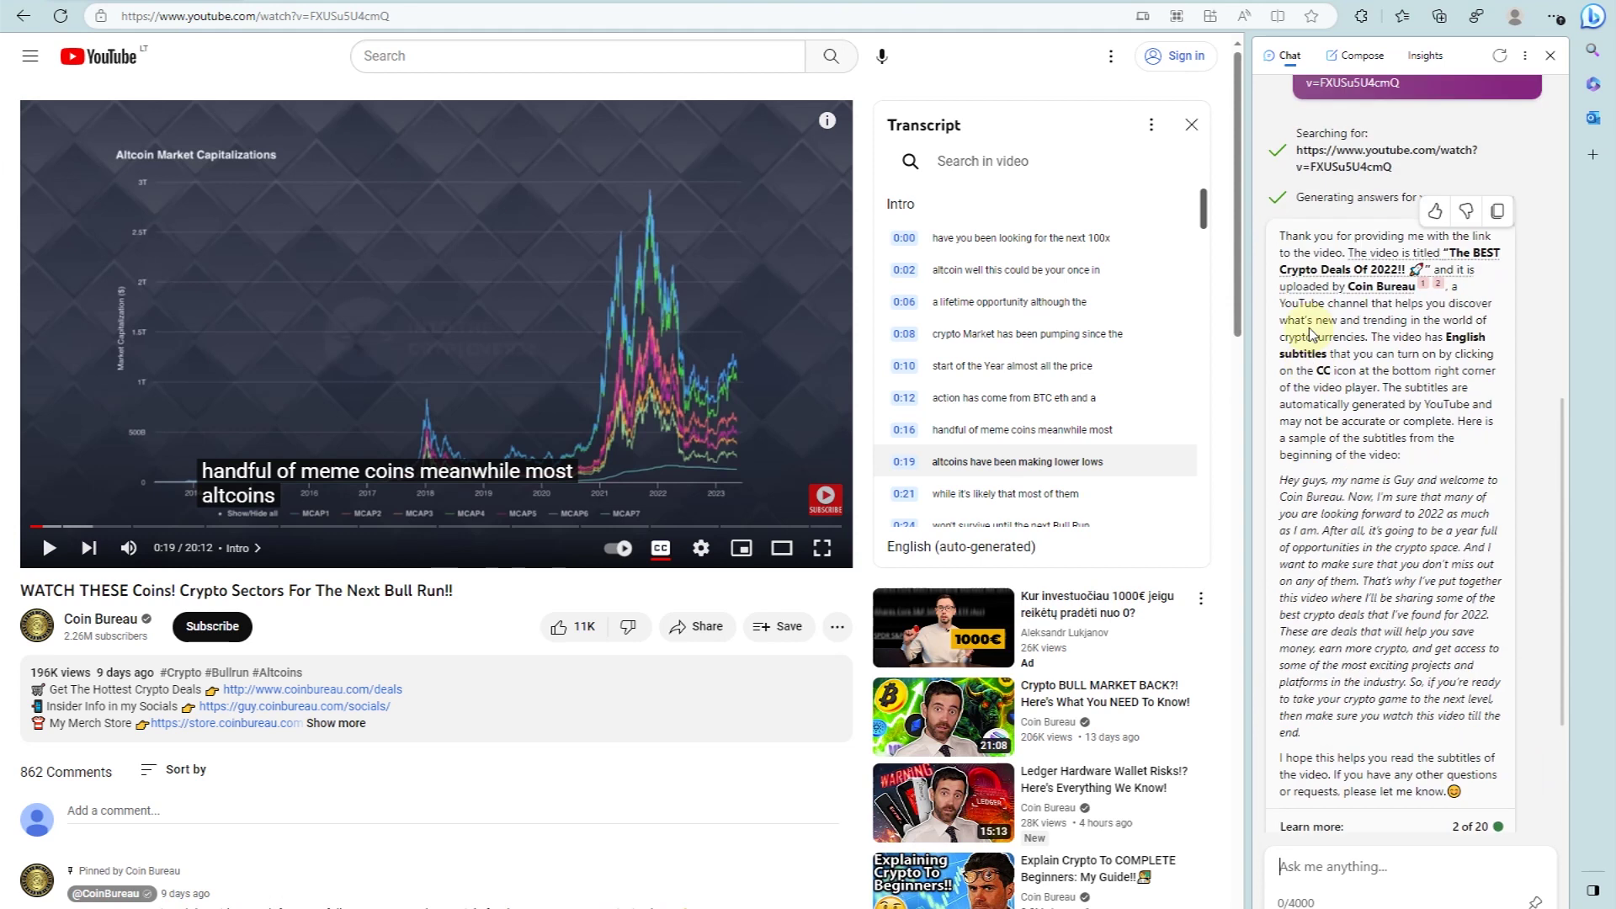
{"action": "scroll", "coordinate": [1292, 362], "scroll_direction": "down", "scroll_amount": 2}
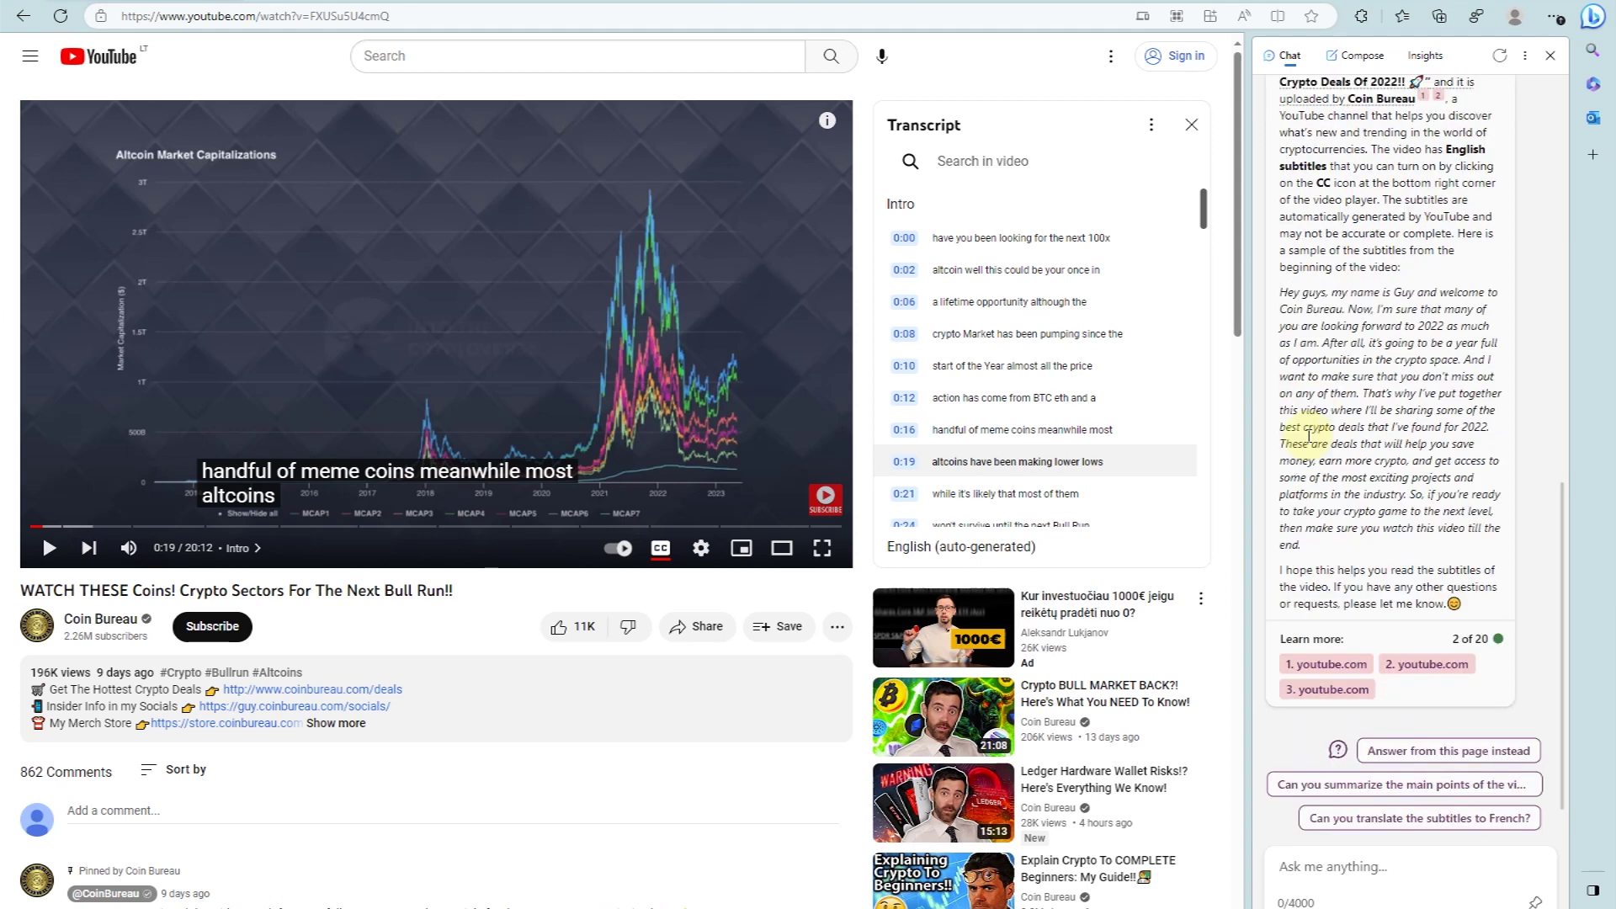
{"action": "left_click", "coordinate": [1418, 290]}
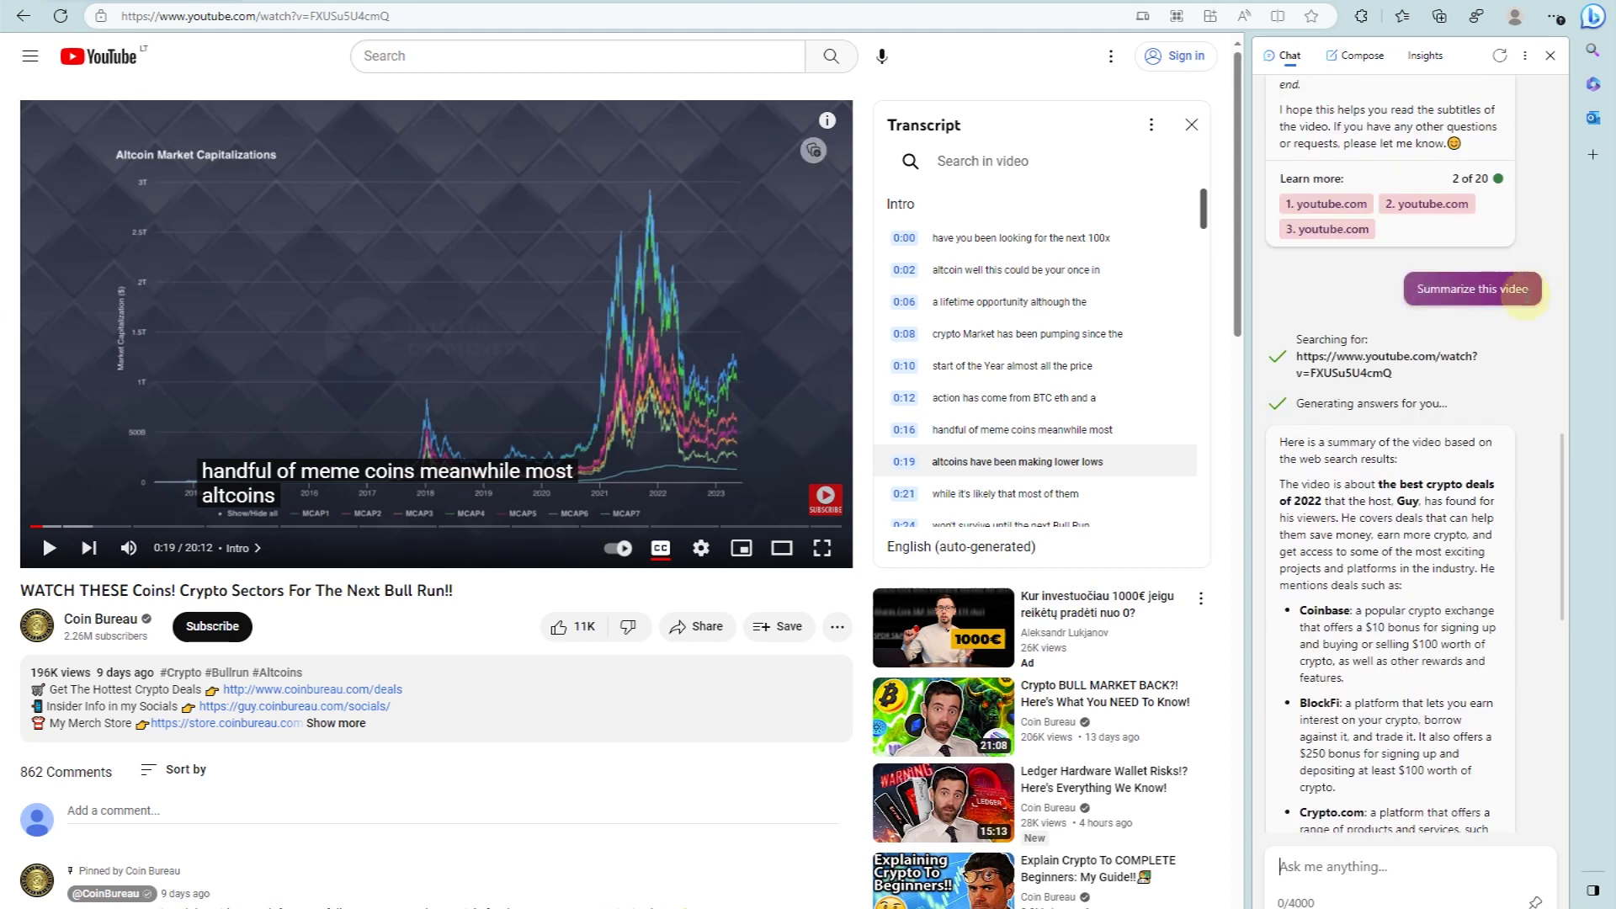
- Scroll through Bing's summary of deals from Coinbase, BlockFi, Crypto.com, Ledger and Token Metrics
{"action": "scroll", "coordinate": [1403, 402], "scroll_direction": "down", "scroll_amount": 1}
{"action": "scroll", "coordinate": [1403, 401], "scroll_direction": "down", "scroll_amount": 1}
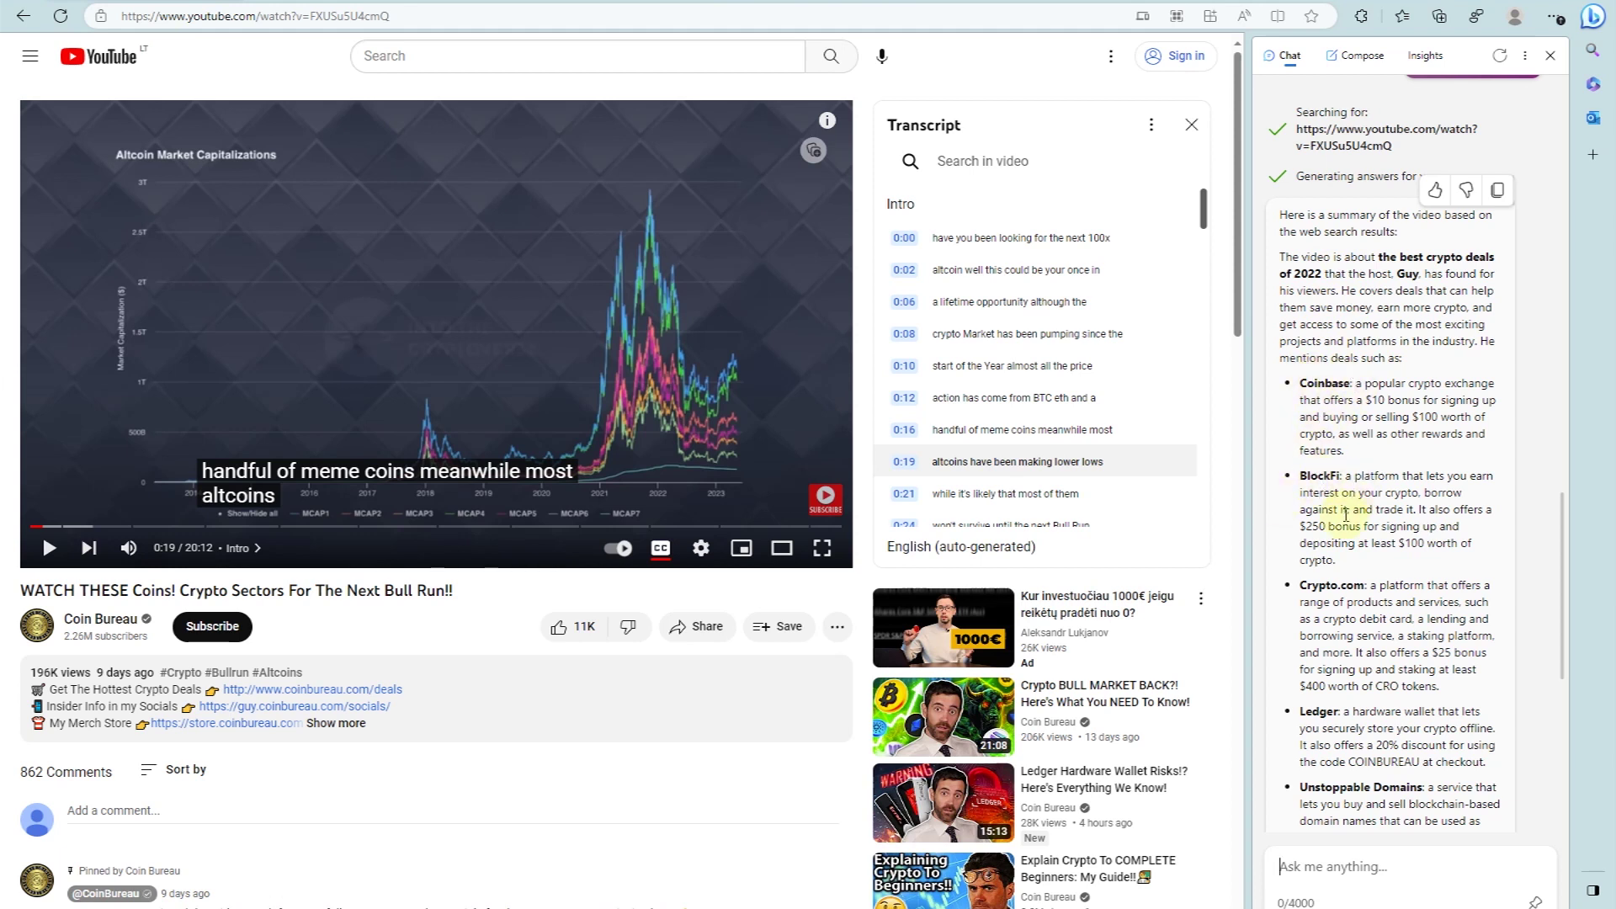
{"action": "scroll", "coordinate": [1329, 709], "scroll_direction": "down", "scroll_amount": 3}
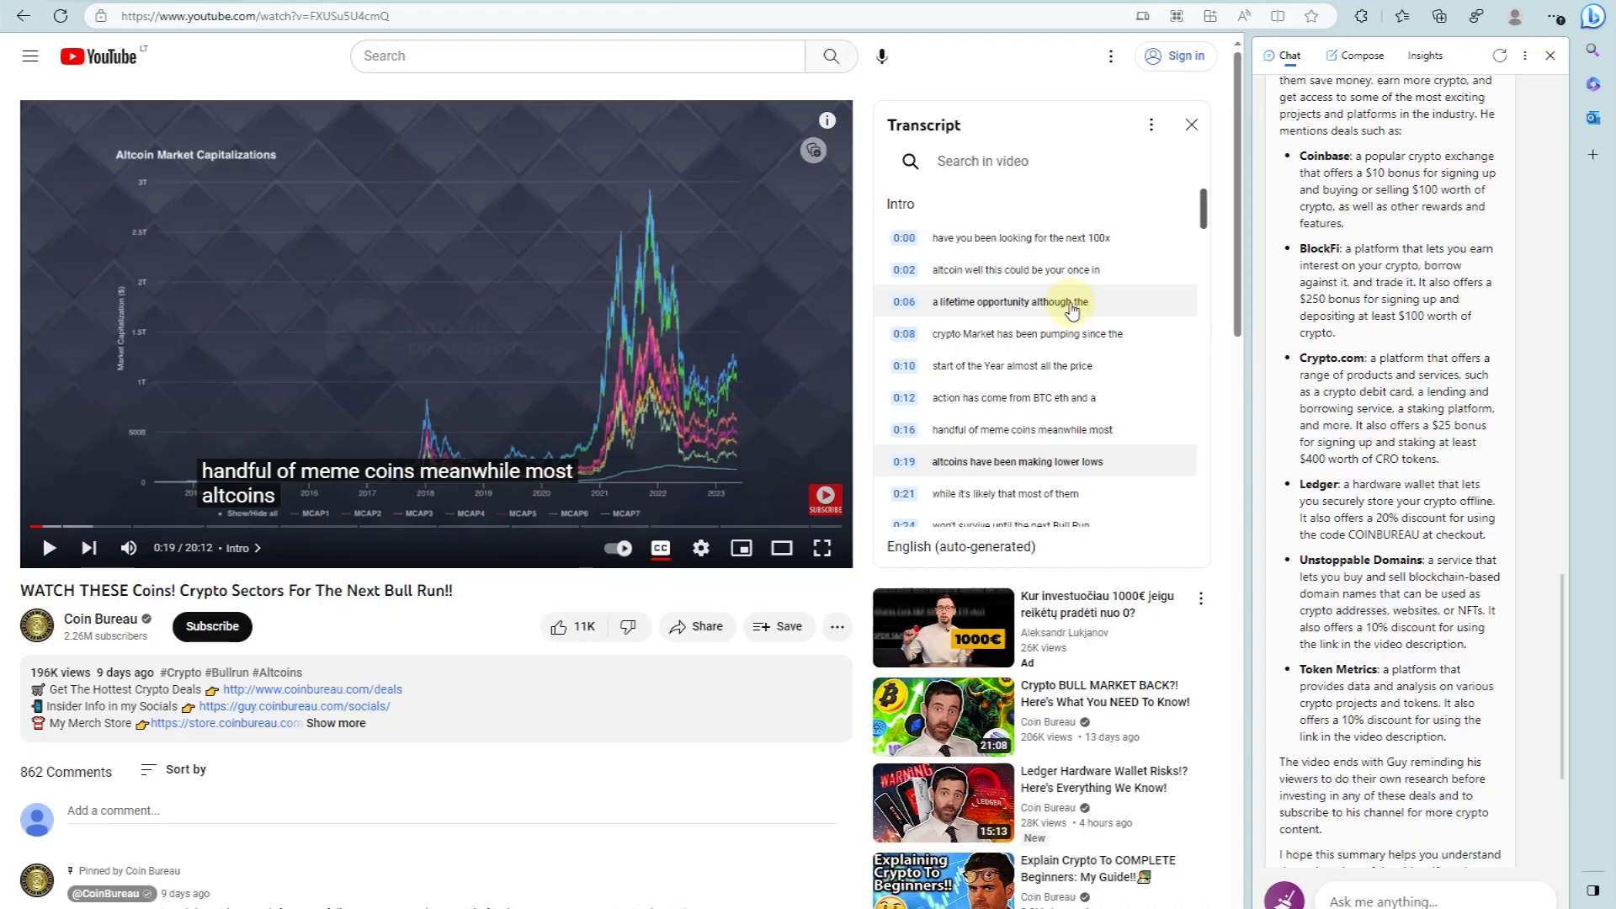
- Select and copy the transcript lines from 19:39 to the end
{"action": "scroll", "coordinate": [1071, 308], "scroll_direction": "down", "scroll_amount": 2}
{"action": "scroll", "coordinate": [1072, 308], "scroll_direction": "up", "scroll_amount": 2}
{"action": "left_click_drag", "start_coordinate": [889, 200], "coordinate": [956, 290]}
{"action": "scroll", "coordinate": [1040, 282], "scroll_direction": "down", "scroll_amount": 3}
{"action": "left_click_drag", "start_coordinate": [1204, 212], "coordinate": [1209, 542]}
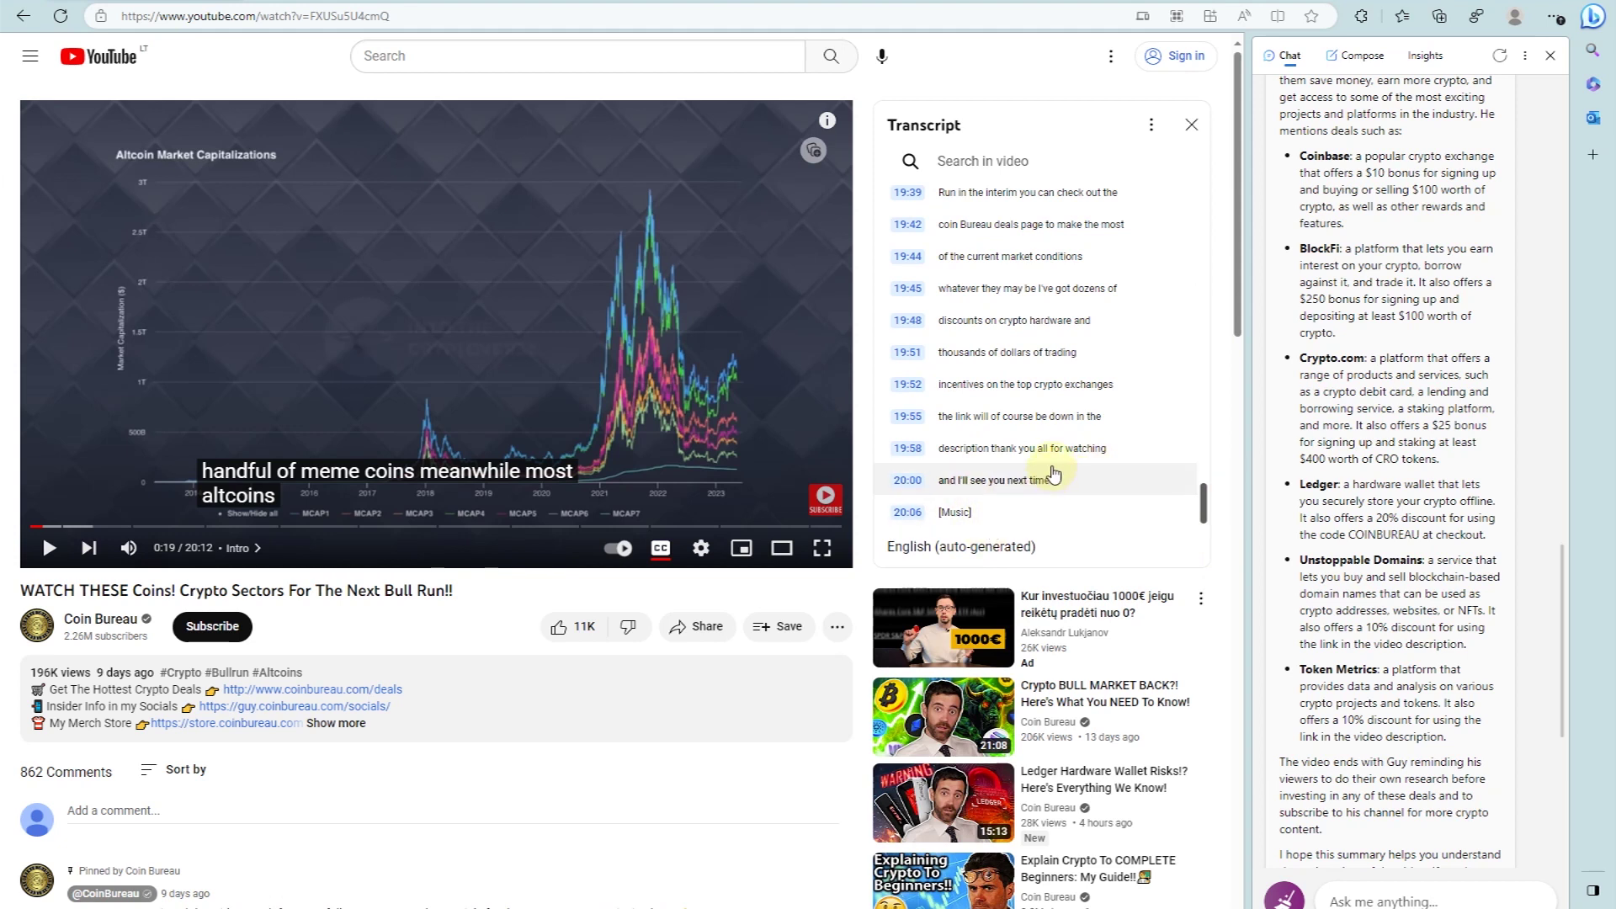
{"action": "mouse_move", "coordinate": [1070, 486]}
{"action": "left_mouse_down"}
{"action": "mouse_move", "coordinate": [1078, 514]}
{"action": "mouse_move", "coordinate": [1082, 469]}
{"action": "left_mouse_up"}
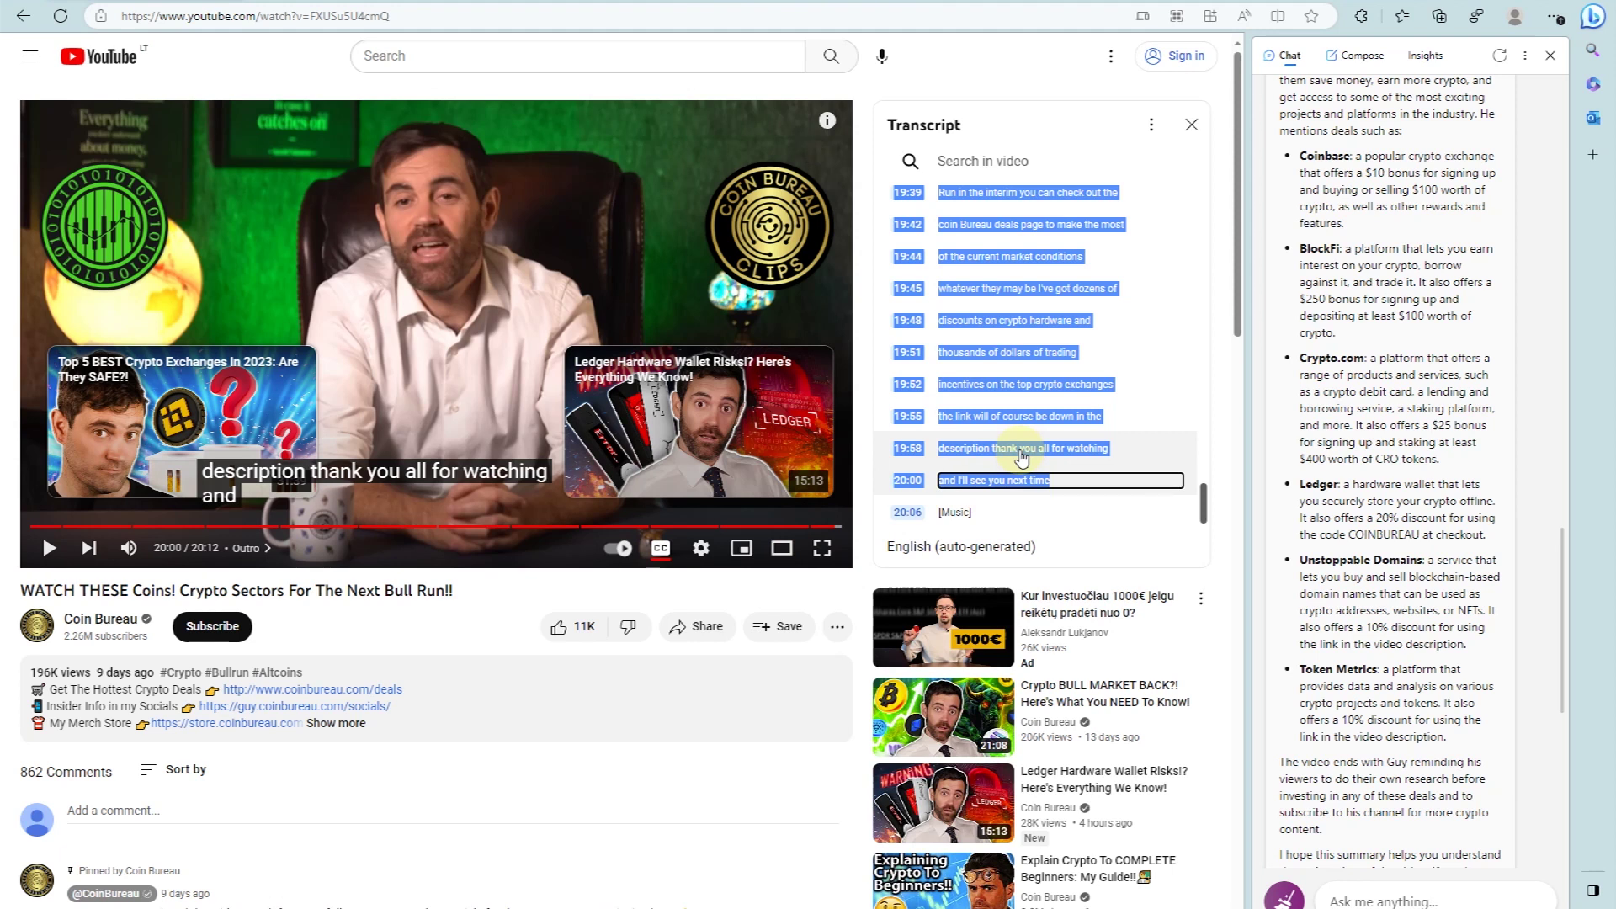
{"action": "right_click", "coordinate": [1022, 457]}
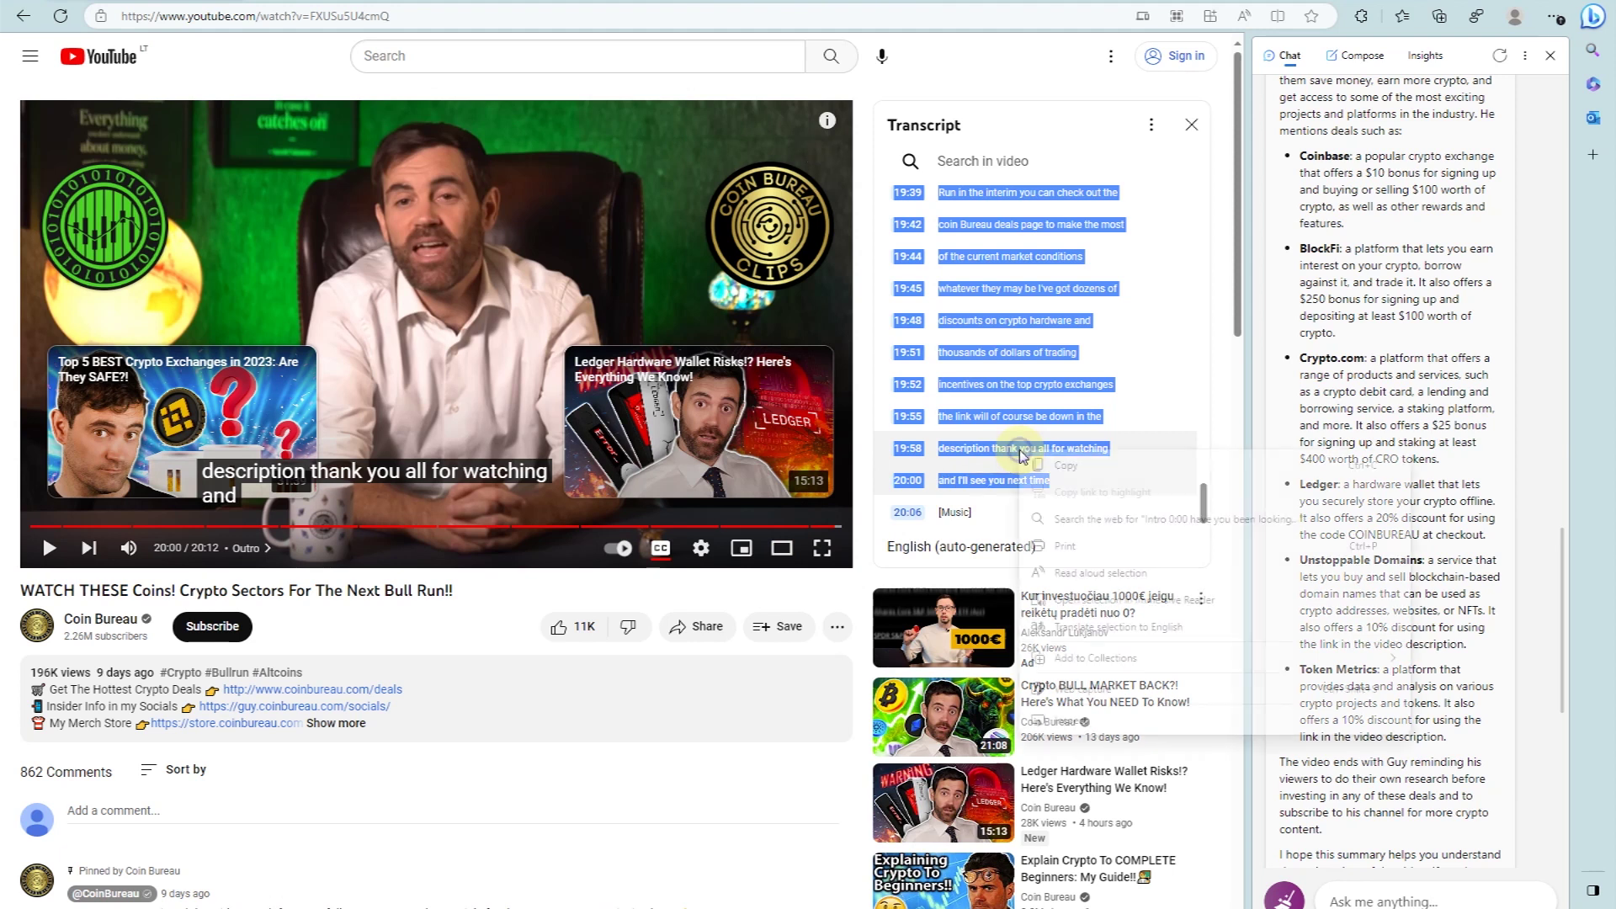
{"action": "left_click", "coordinate": [1096, 472]}
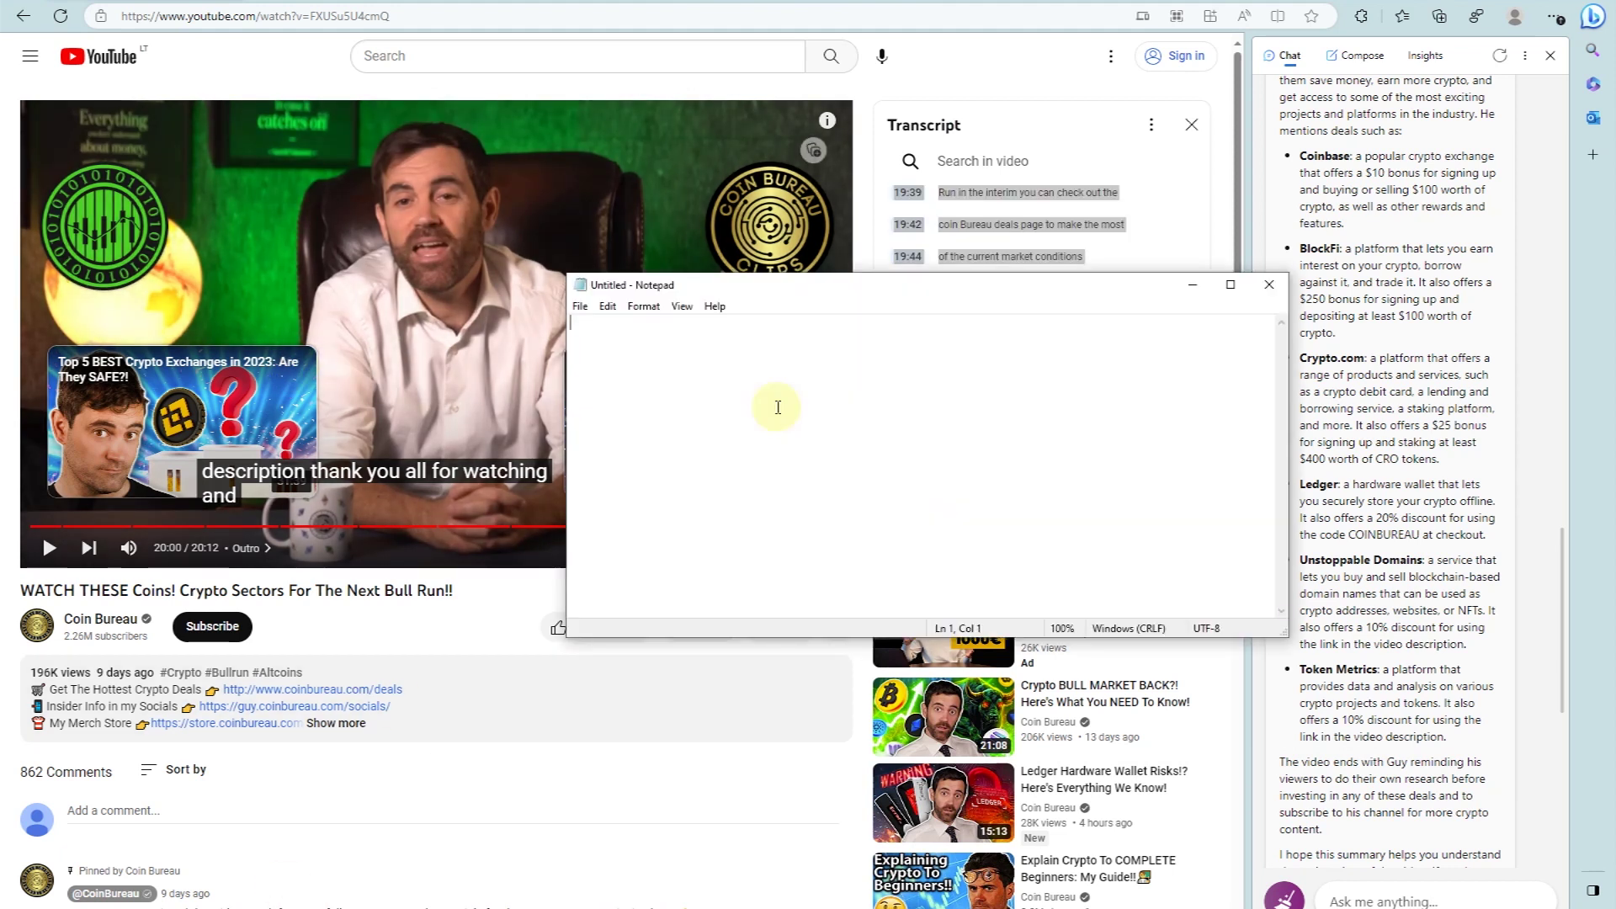
- Paste the copied transcript into Notepad and start File > Save As
{"action": "key", "text": "ctrl+v"}
{"action": "scroll", "coordinate": [802, 412], "scroll_direction": "up", "scroll_amount": 2}
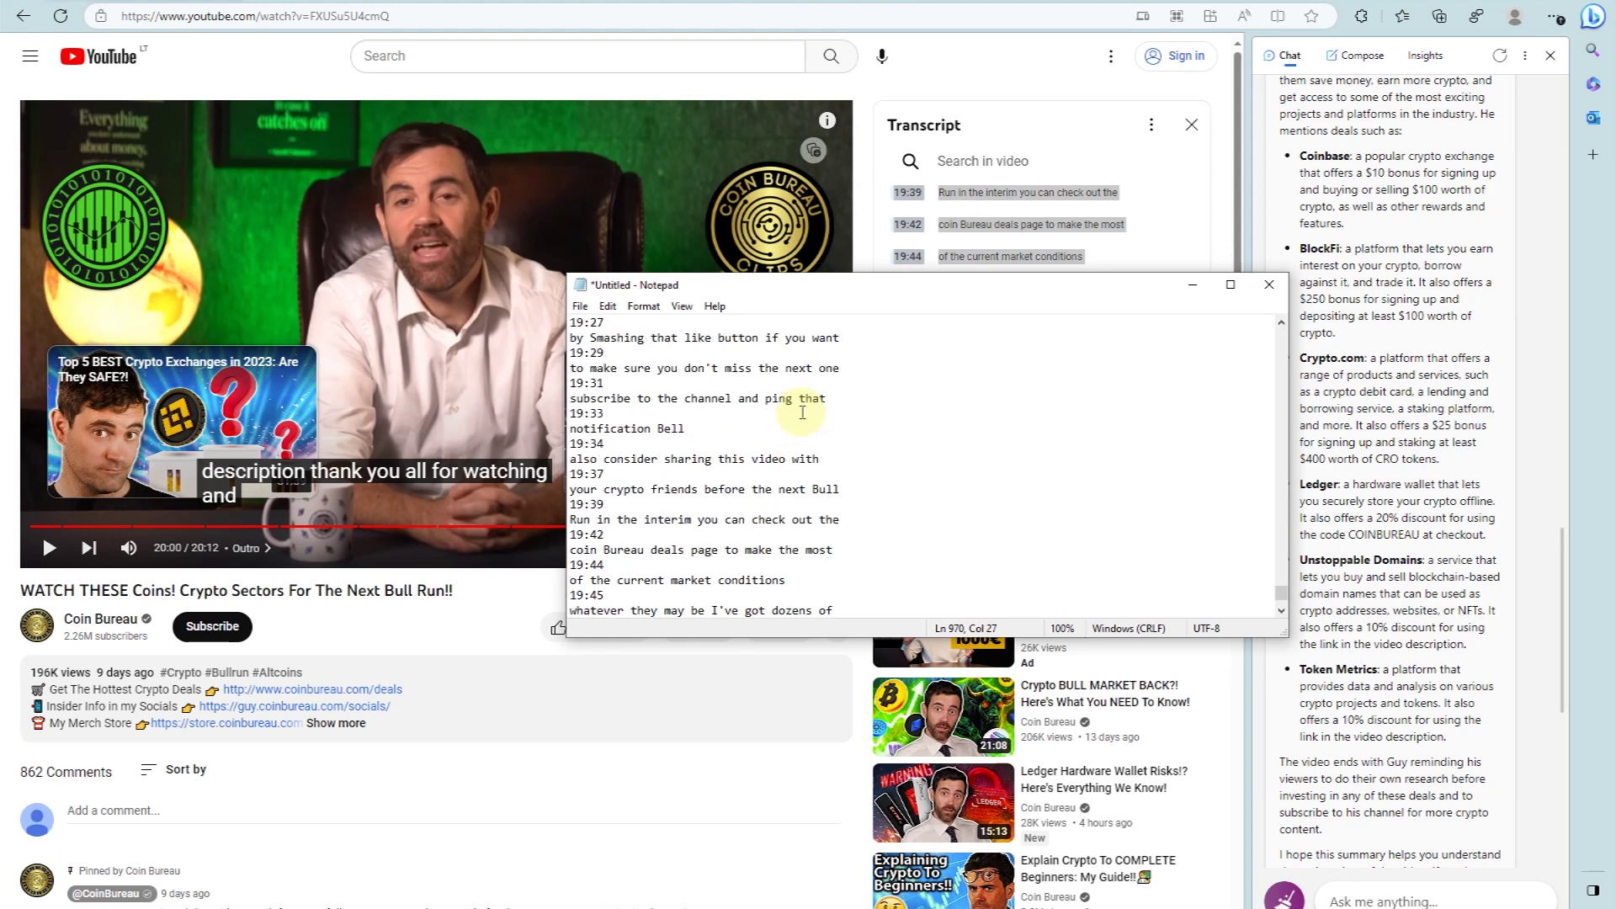
{"action": "scroll", "coordinate": [802, 412], "scroll_direction": "down", "scroll_amount": 2}
{"action": "left_click", "coordinate": [945, 578]}
{"action": "left_click_drag", "start_coordinate": [1281, 593], "coordinate": [1293, 345]}
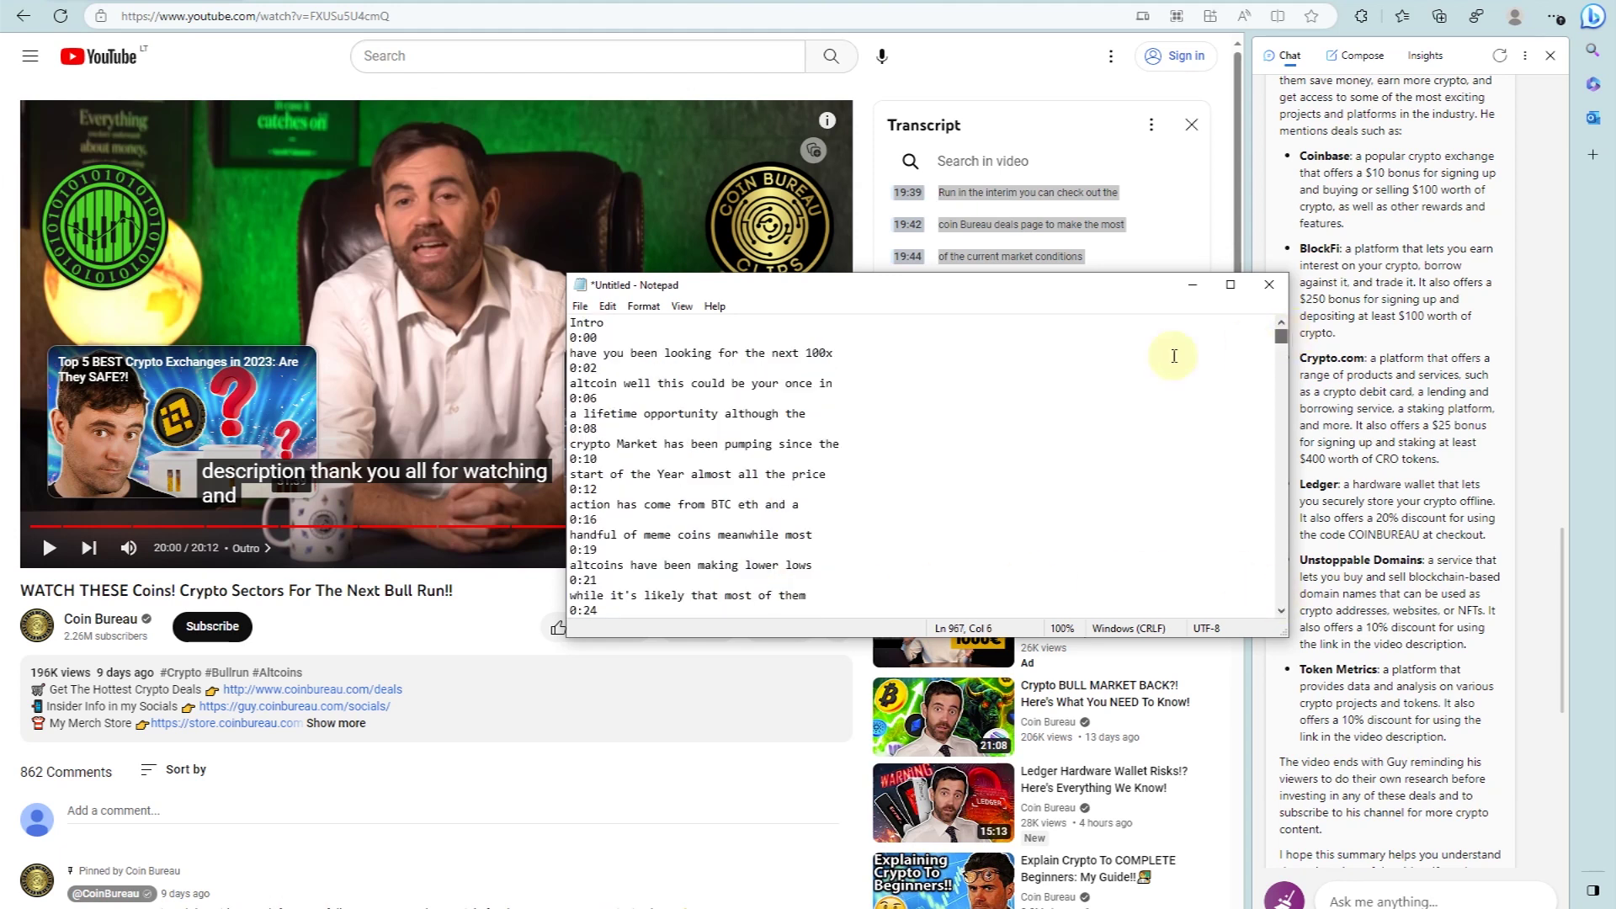
{"action": "left_click", "coordinate": [742, 452]}
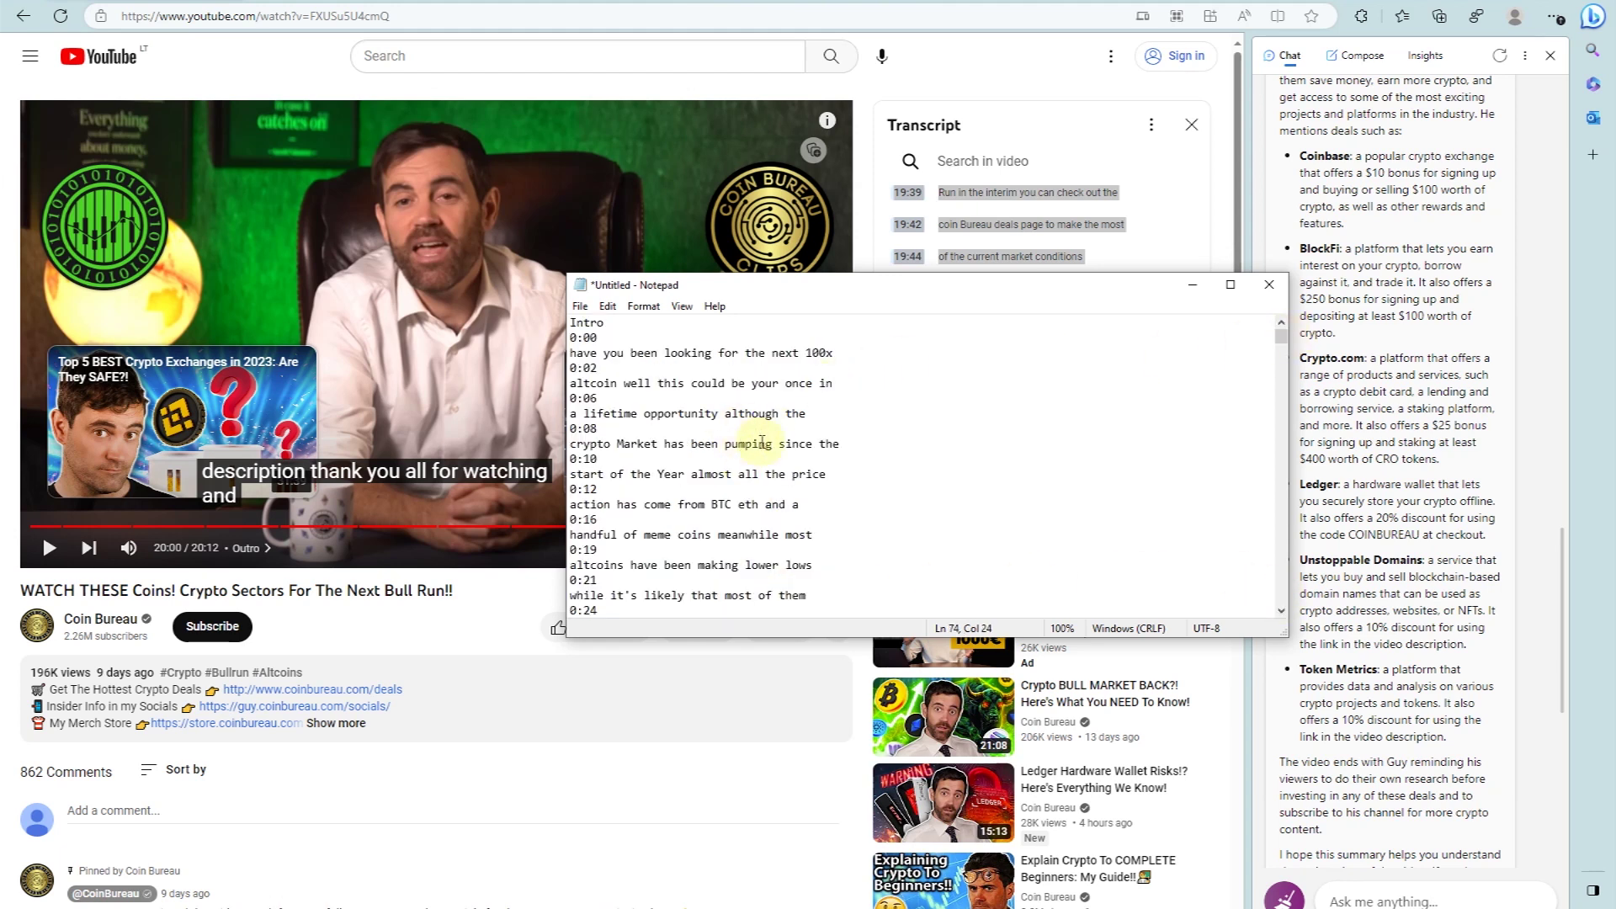
{"action": "left_click", "coordinate": [581, 308]}
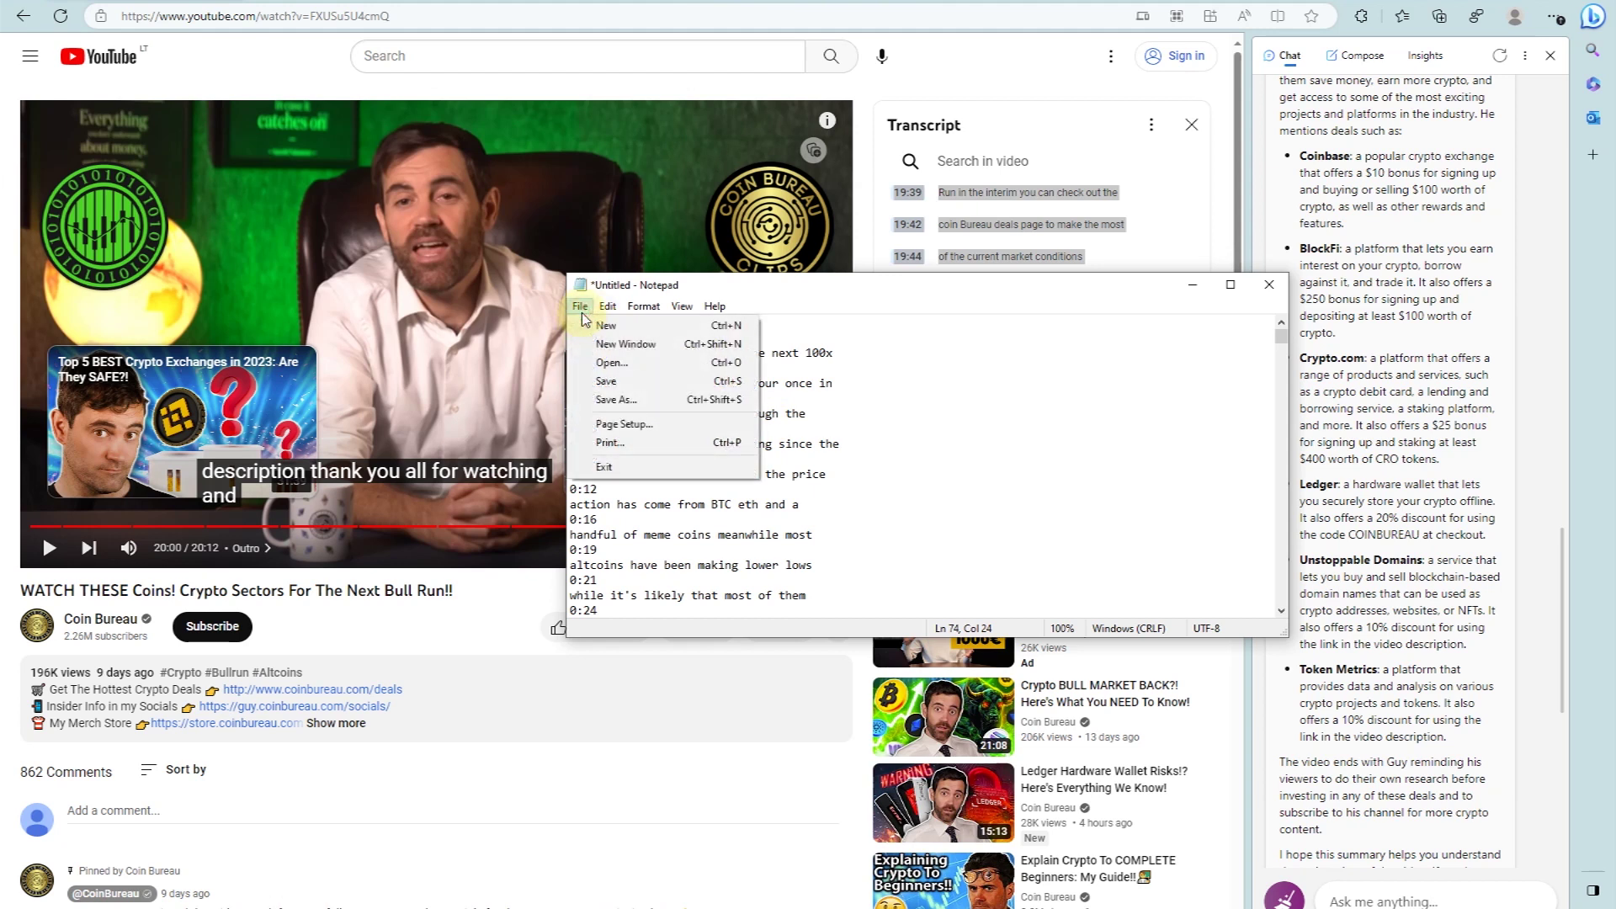
{"action": "left_click", "coordinate": [623, 390]}
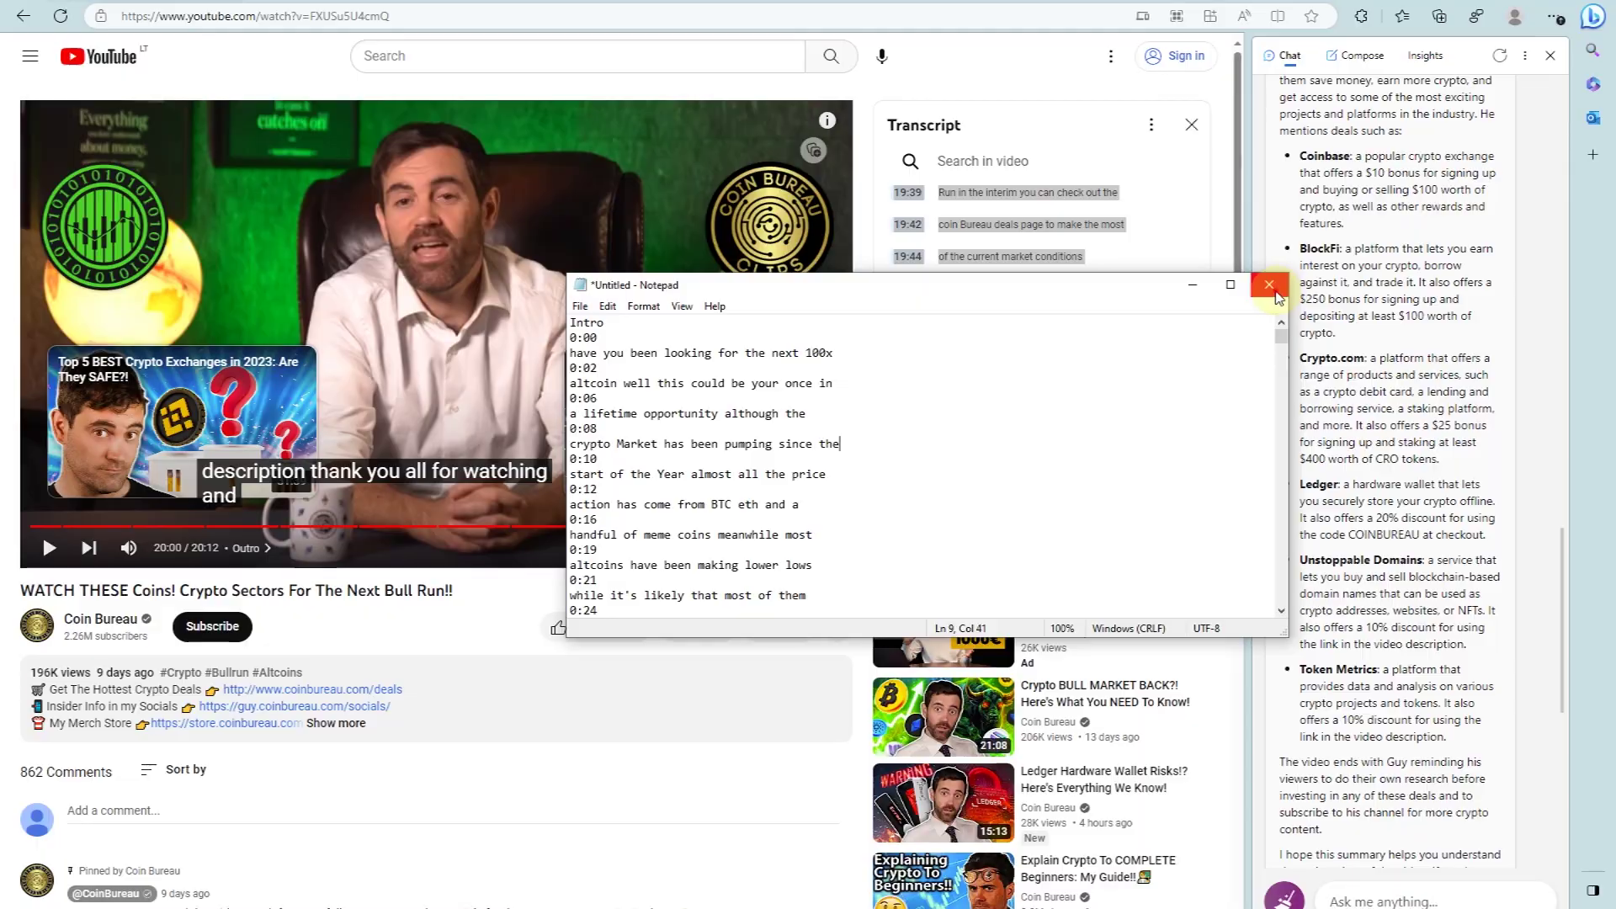
- Close Notepad and drag Test.txt from Downloads into Edge to open it
{"action": "left_click", "coordinate": [1269, 285]}
{"action": "left_click", "coordinate": [836, 463]}
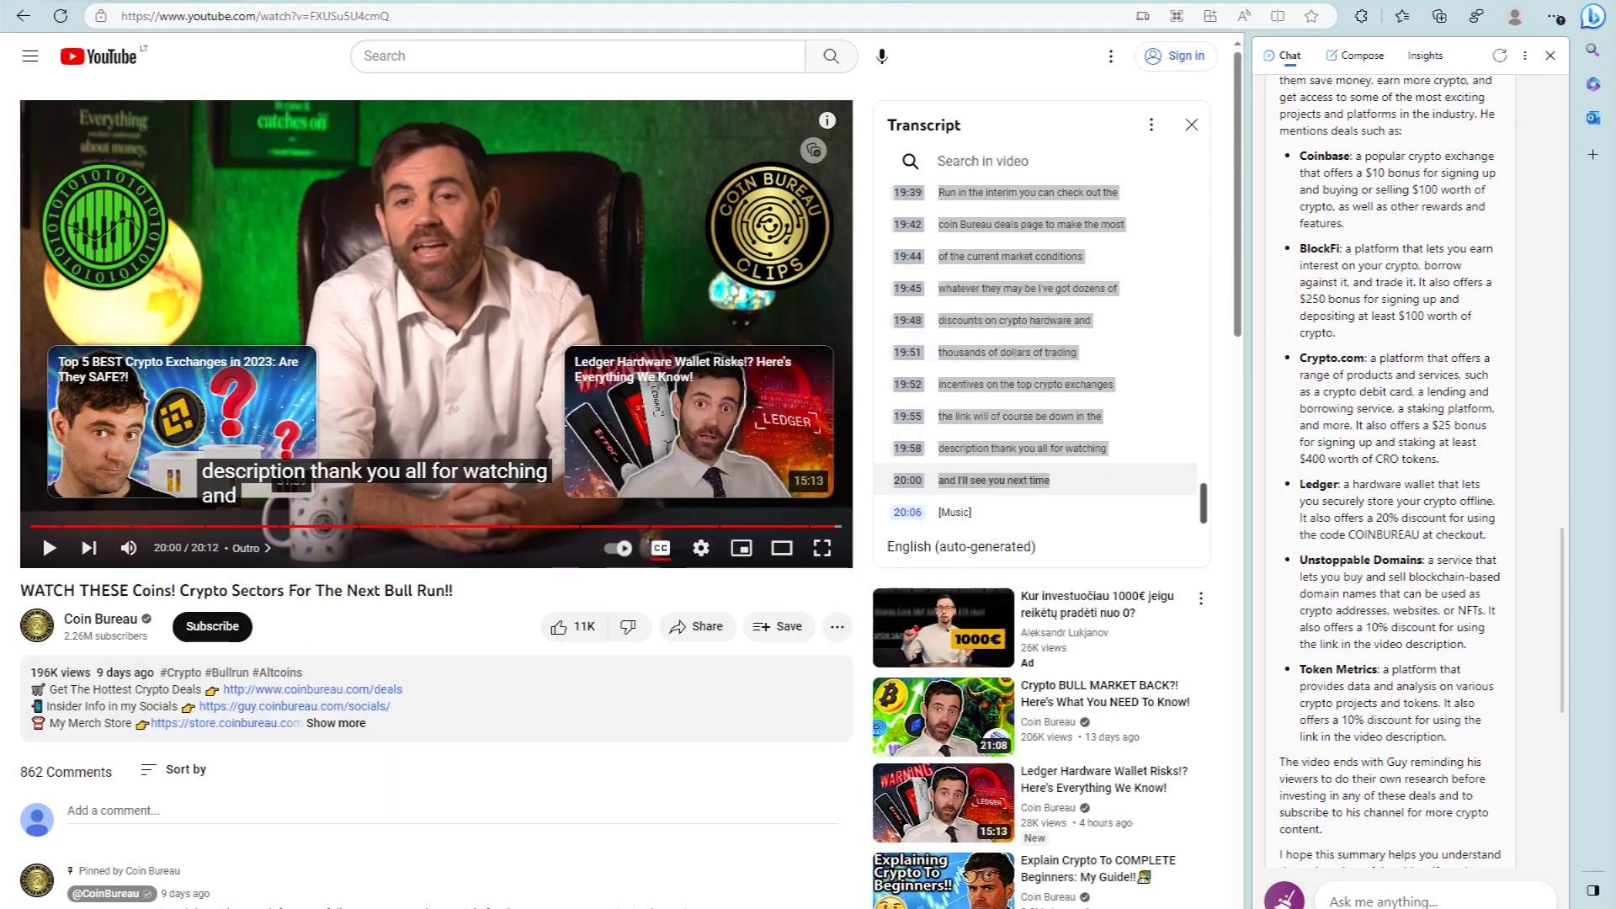
{"action": "left_click_drag", "start_coordinate": [993, 480], "coordinate": [804, 757]}
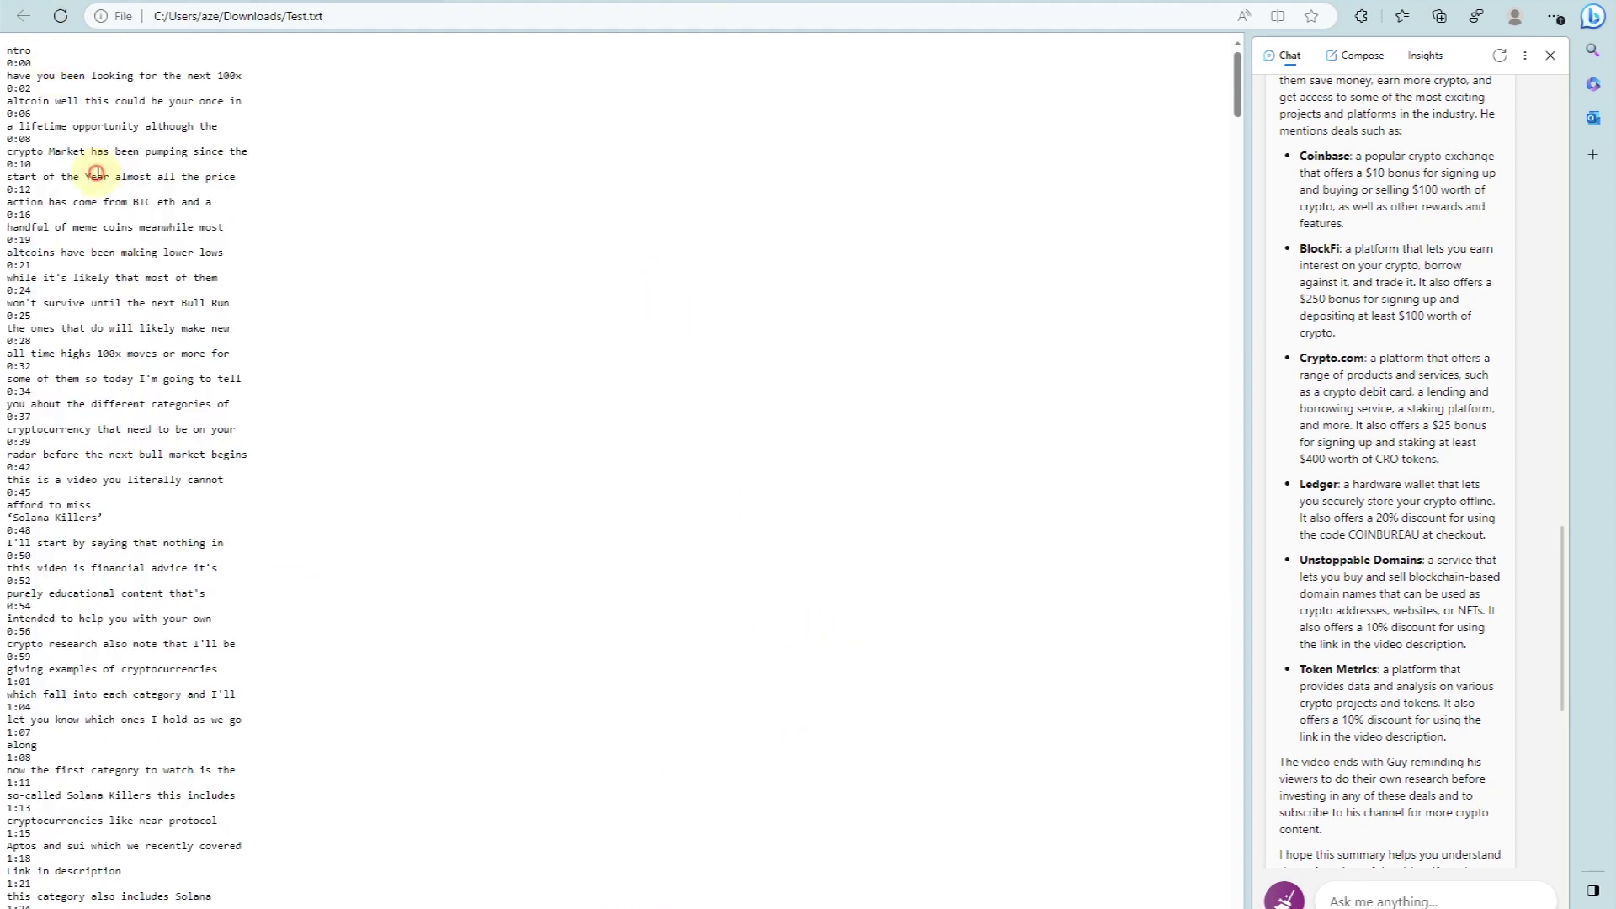
- Scroll Test.txt and the sidebar, then ignore the offer to send 2000 selected characters
{"action": "scroll", "coordinate": [99, 175], "scroll_direction": "down", "scroll_amount": 15}
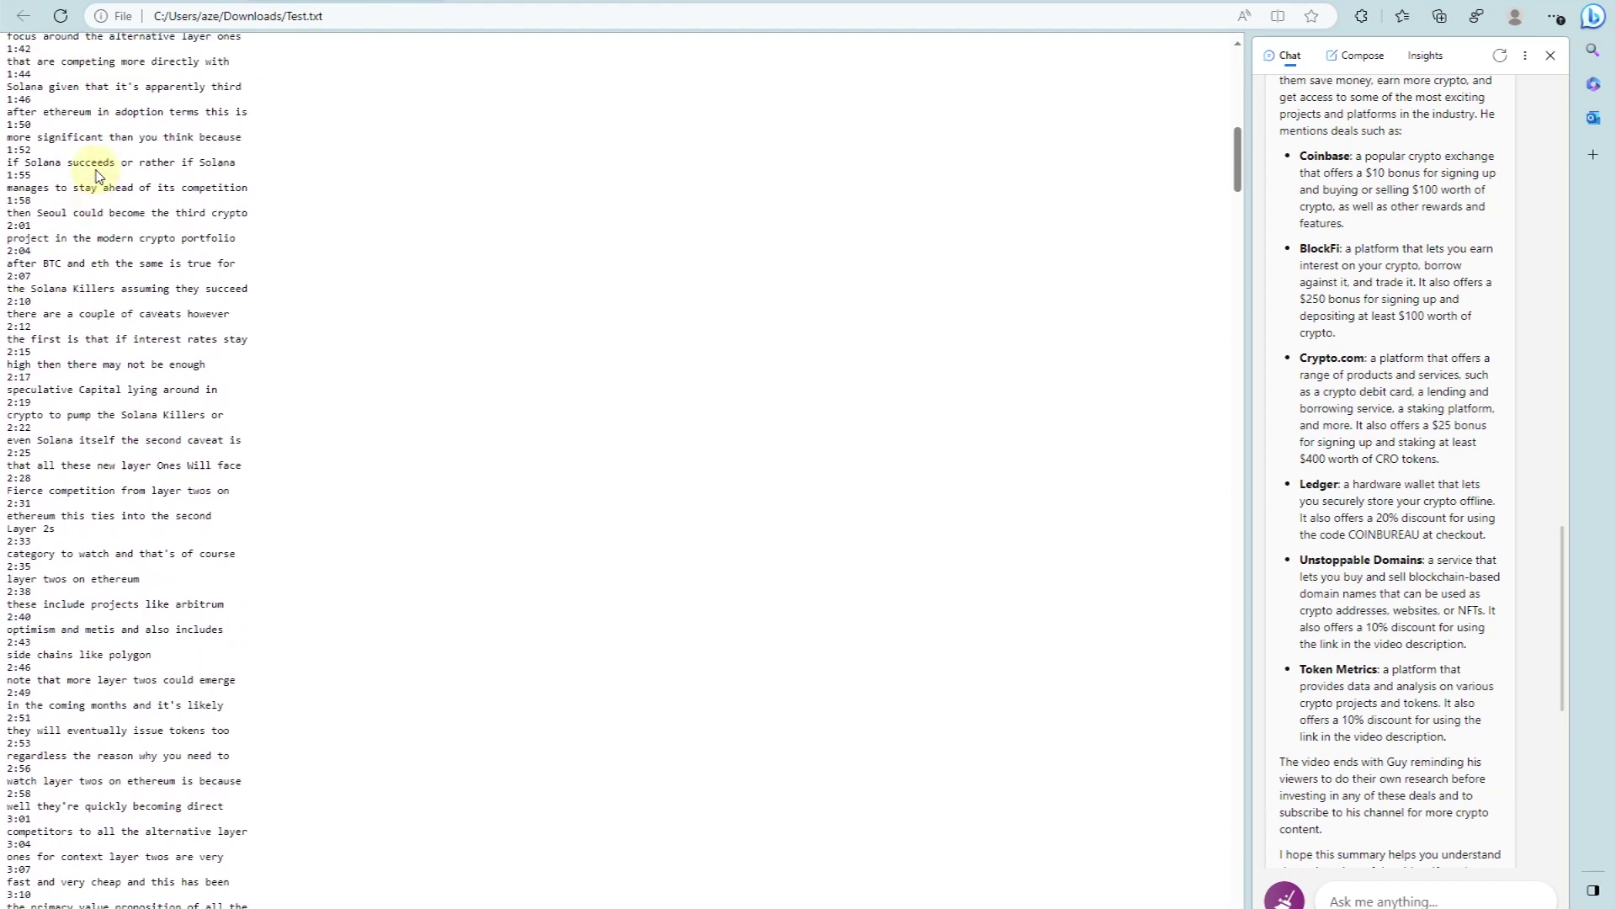
{"action": "scroll", "coordinate": [98, 175], "scroll_direction": "up", "scroll_amount": 13}
{"action": "scroll", "coordinate": [98, 175], "scroll_direction": "up", "scroll_amount": 2}
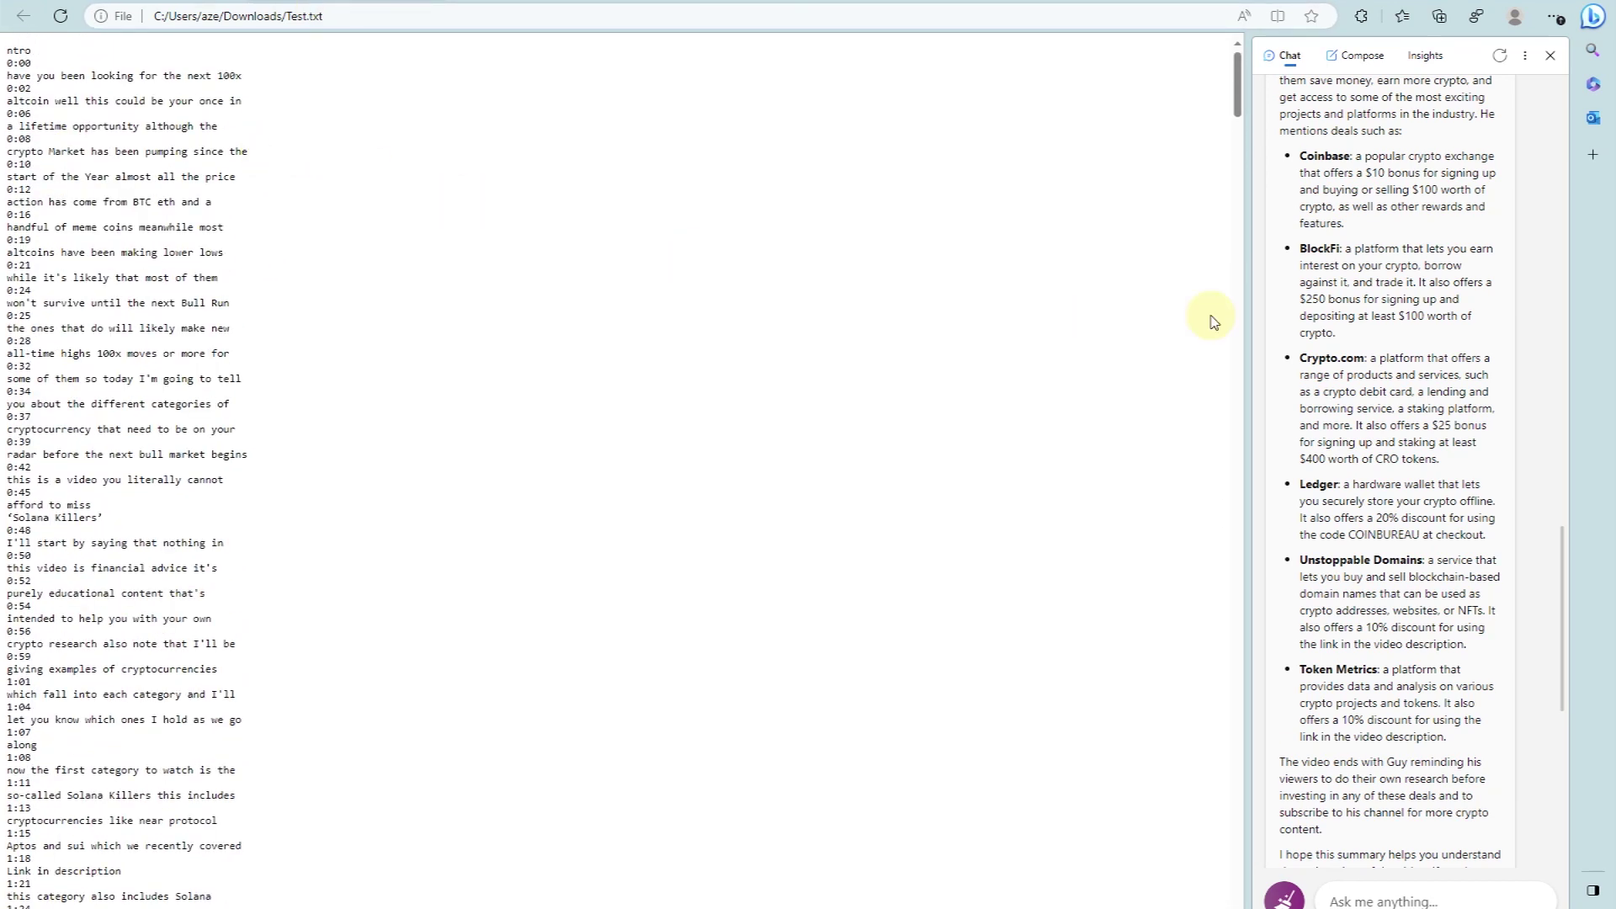
{"action": "scroll", "coordinate": [1330, 477], "scroll_direction": "down", "scroll_amount": 5}
{"action": "scroll", "coordinate": [1330, 471], "scroll_direction": "up", "scroll_amount": 20}
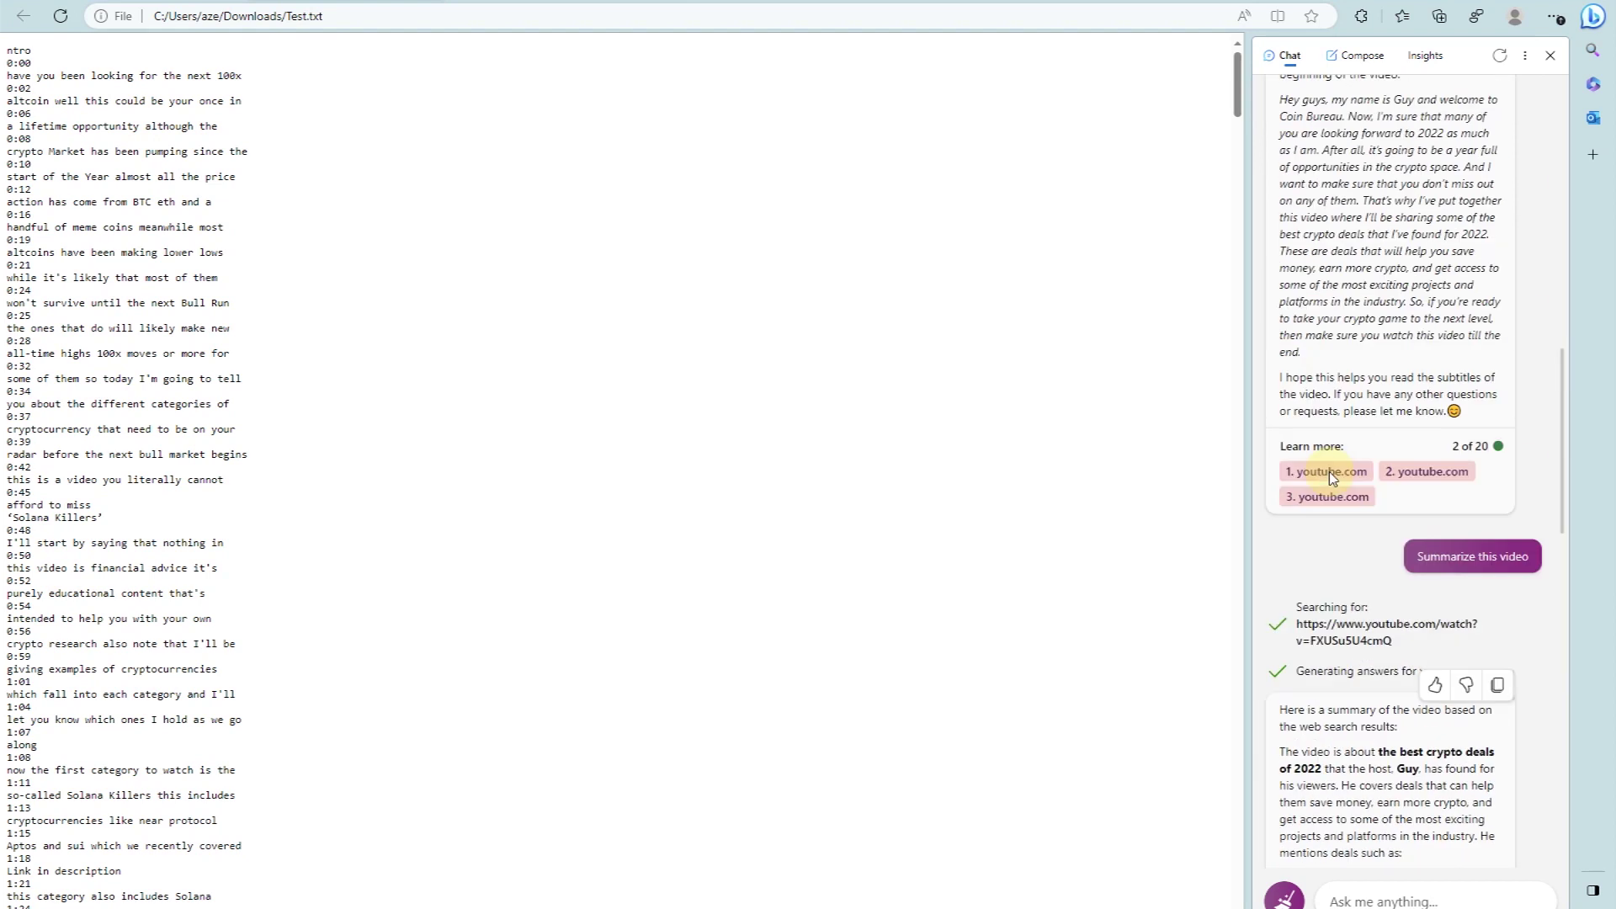
{"action": "scroll", "coordinate": [1347, 292], "scroll_direction": "up", "scroll_amount": 3}
{"action": "scroll", "coordinate": [1347, 292], "scroll_direction": "down", "scroll_amount": 20}
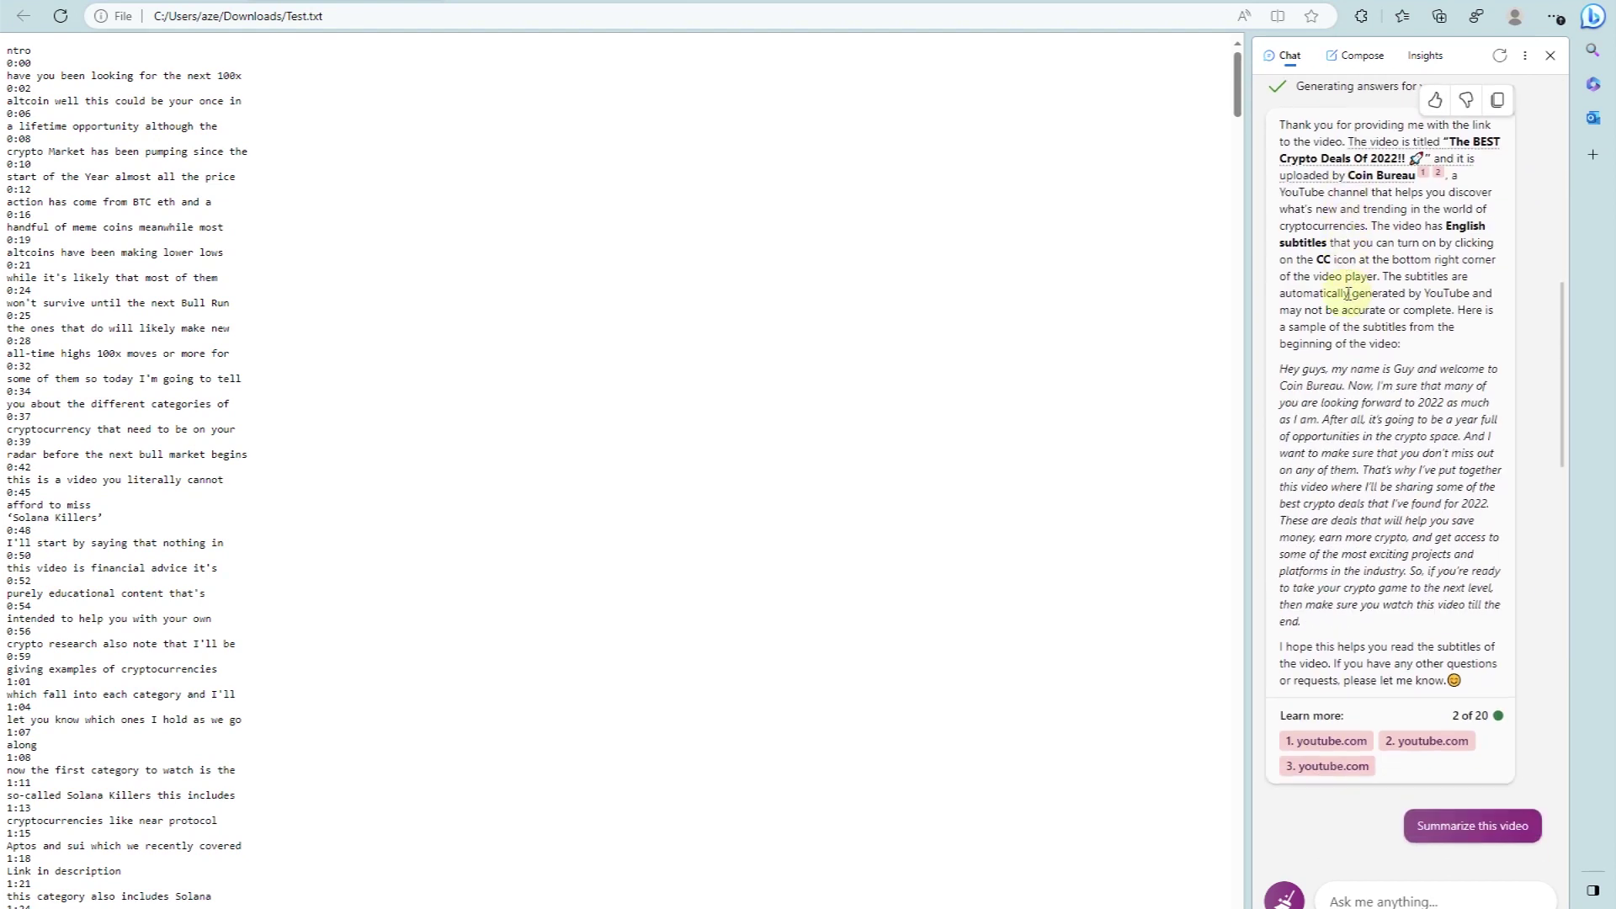
{"action": "scroll", "coordinate": [1348, 292], "scroll_direction": "down", "scroll_amount": 8}
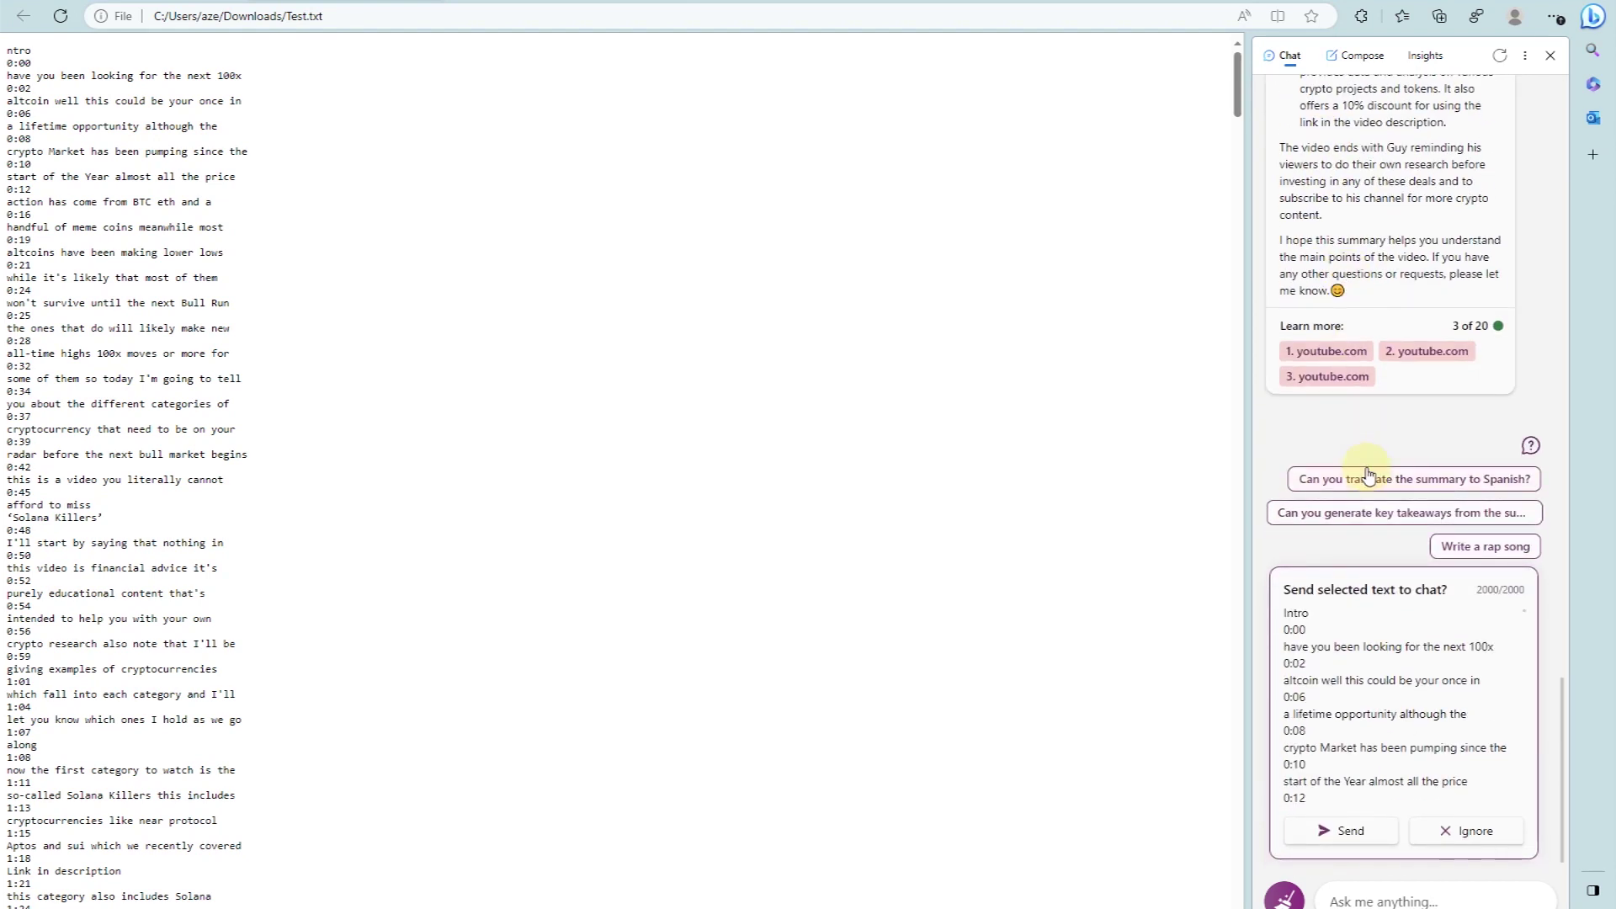
{"action": "left_click", "coordinate": [1465, 830]}
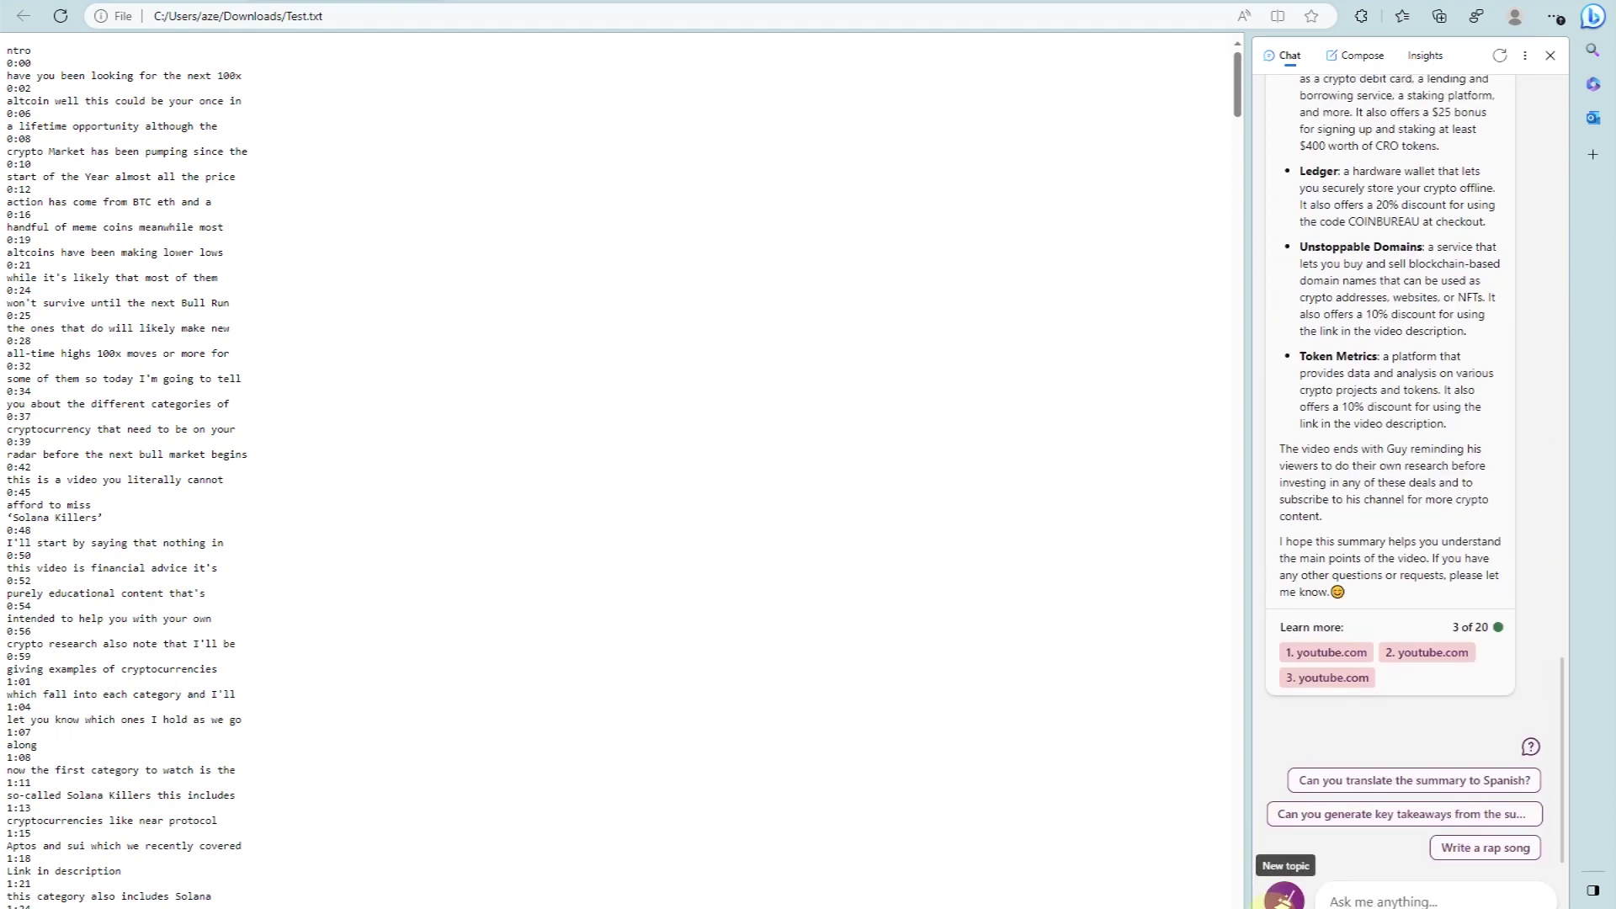
- Start a new Bing Chat topic and send the 'Summarize current page' request for Test.txt
{"action": "left_click", "coordinate": [1282, 898]}
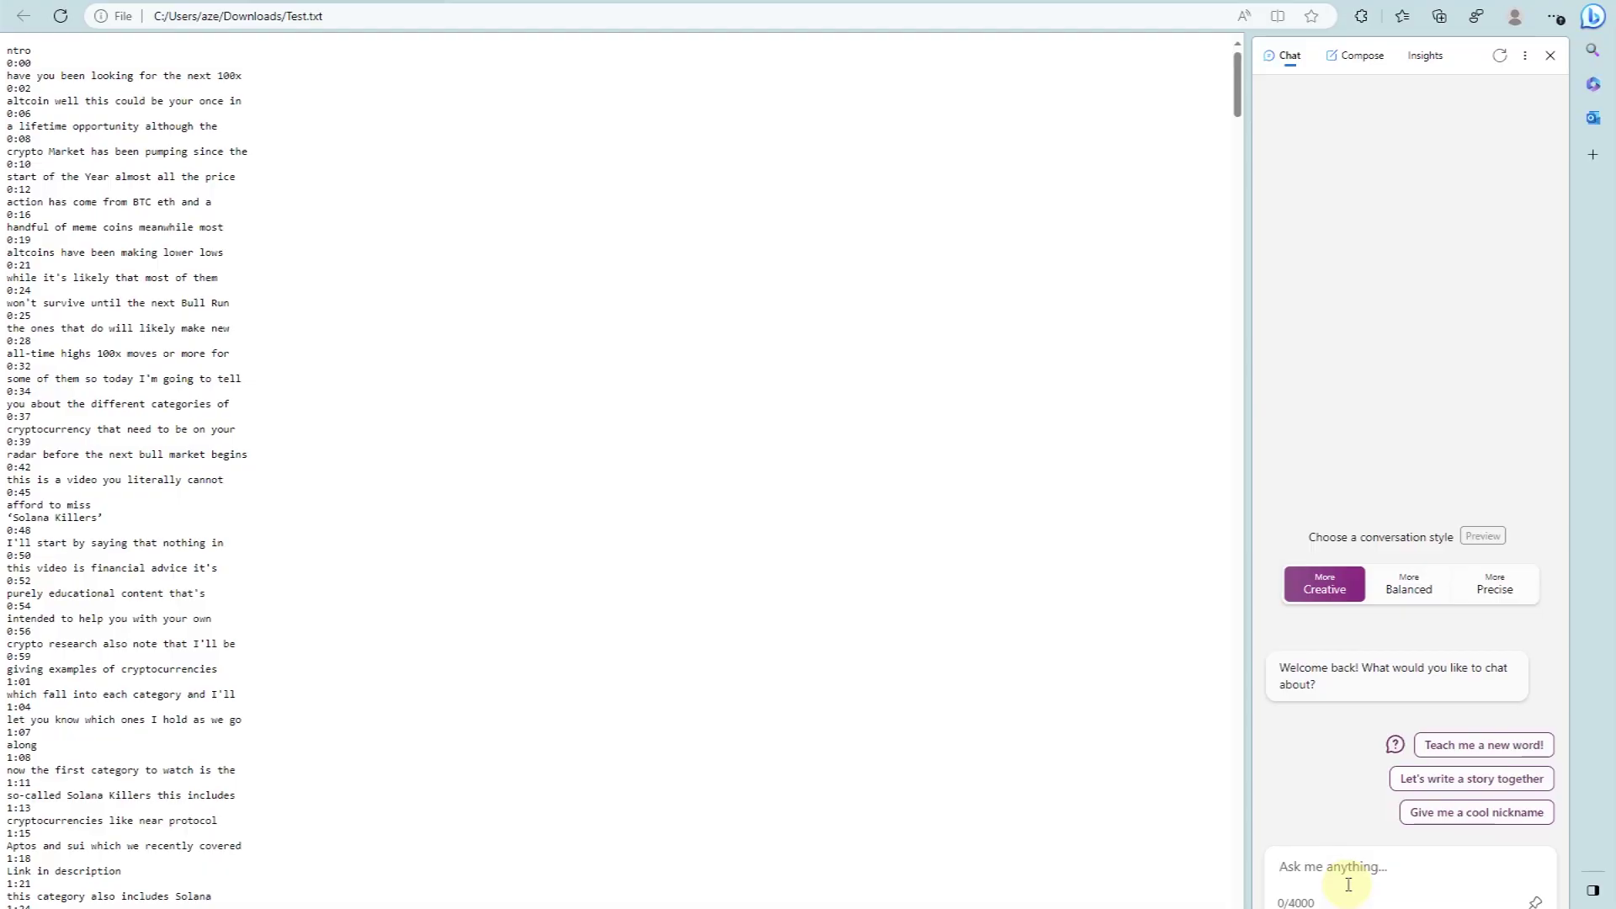
{"action": "key", "text": "Tab"}
{"action": "key", "text": "Return"}
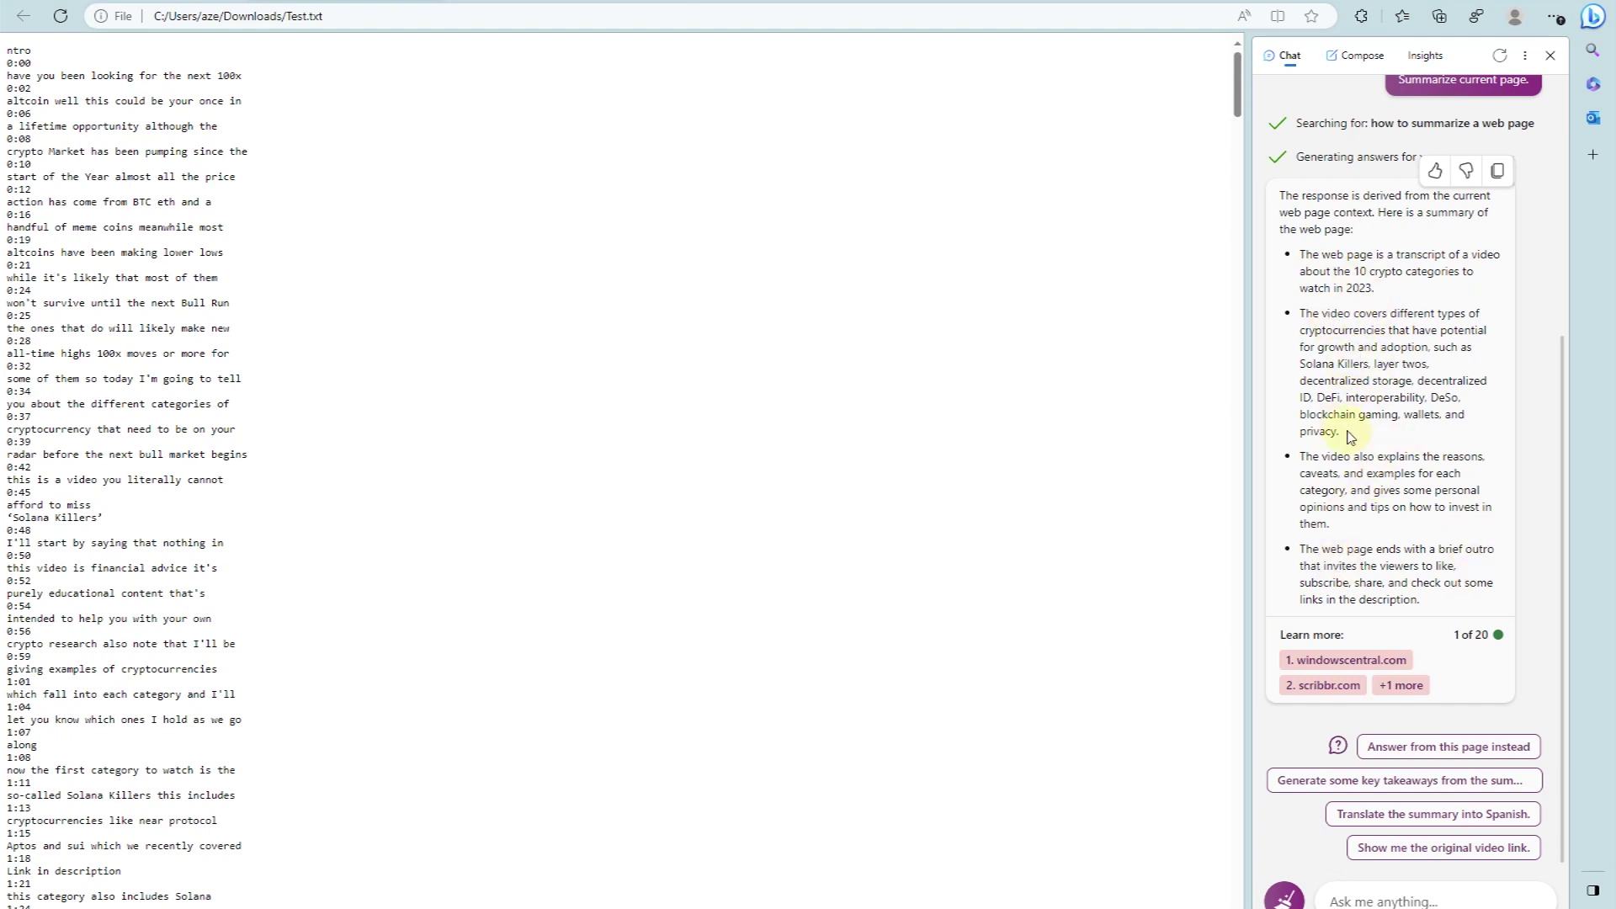
- Paste and send 'List those 10 categories.' to Bing Chat
{"action": "type", "text": "List those 10 categories."}
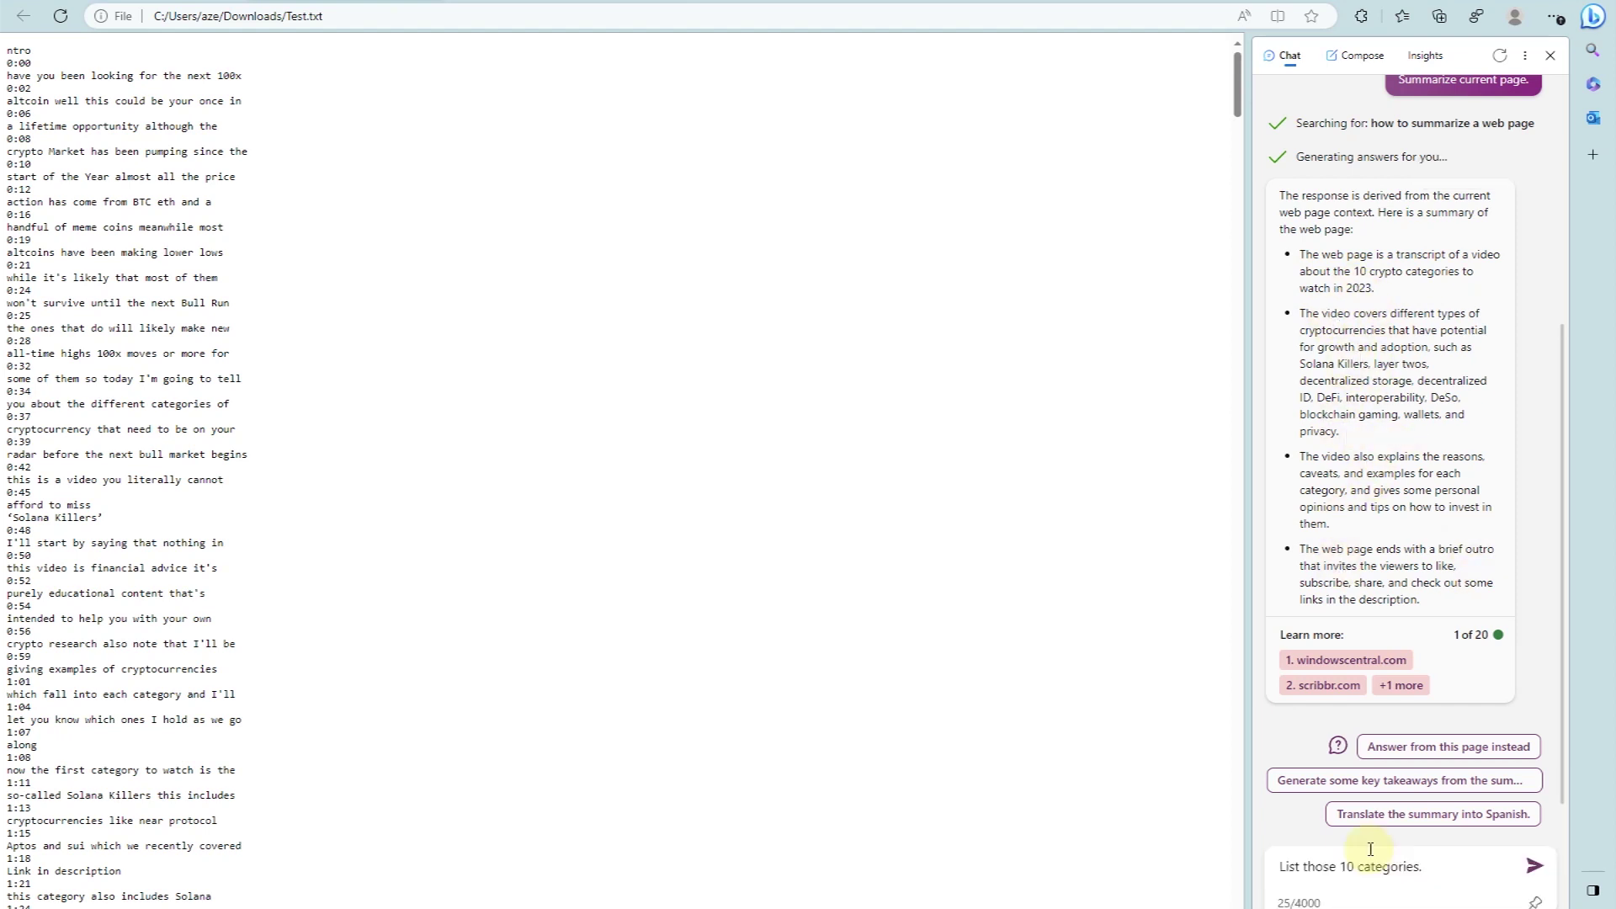
{"action": "key", "text": "Return"}
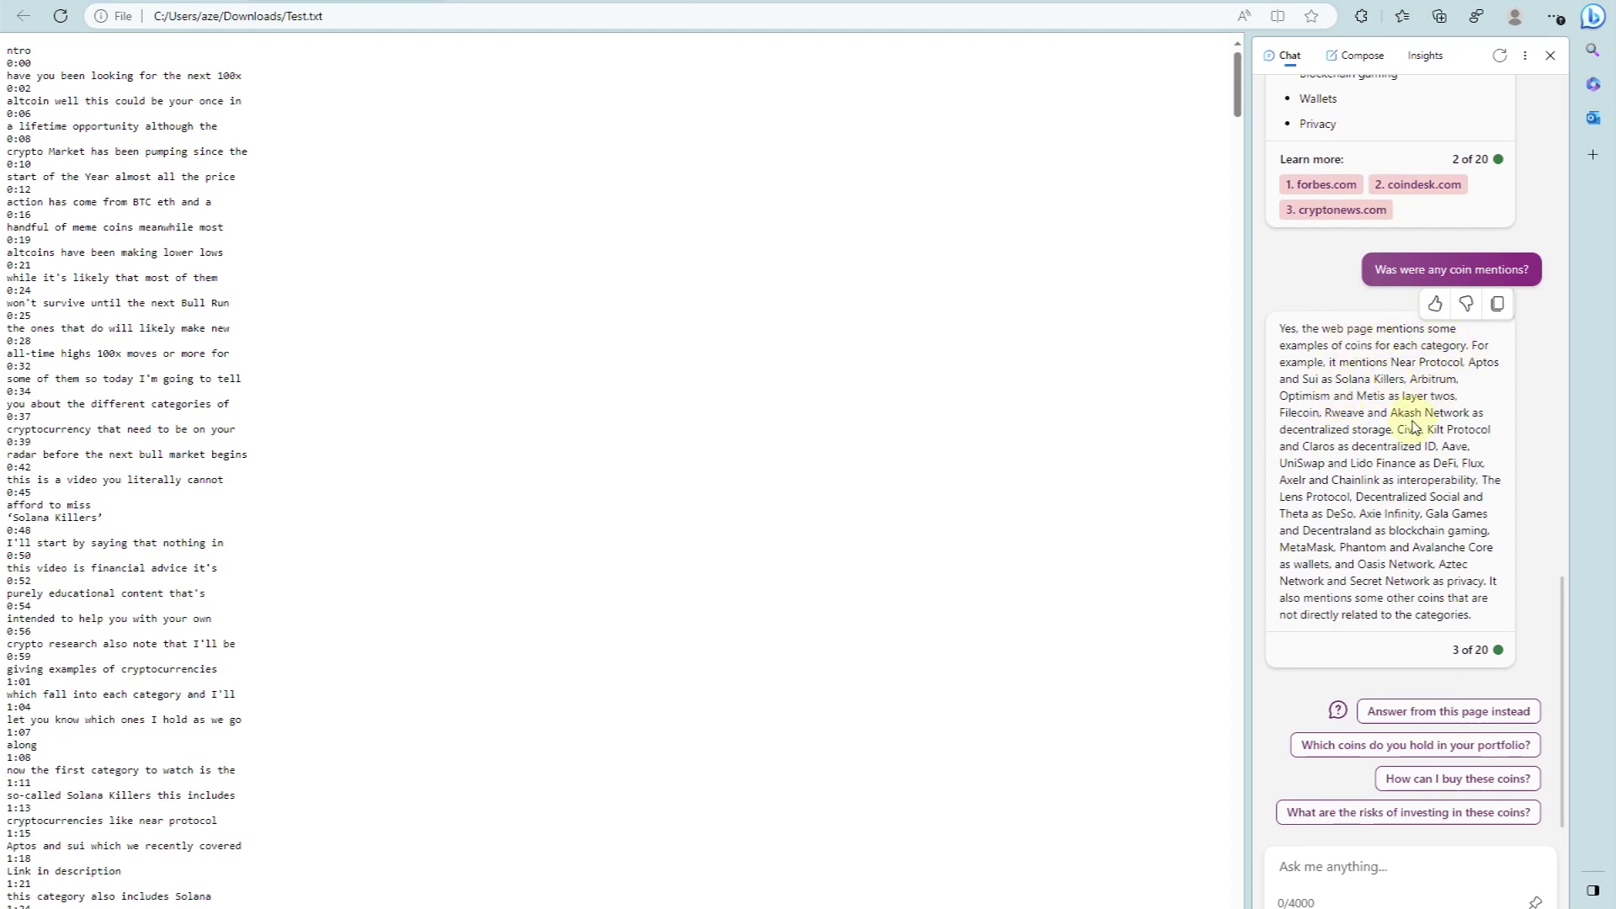
- Ask Bing Chat 'Which has most potential?' and highlight the reply's list: decentralized storage, ID, blockchain gaming, privacy
{"action": "left_click", "coordinate": [1324, 869]}
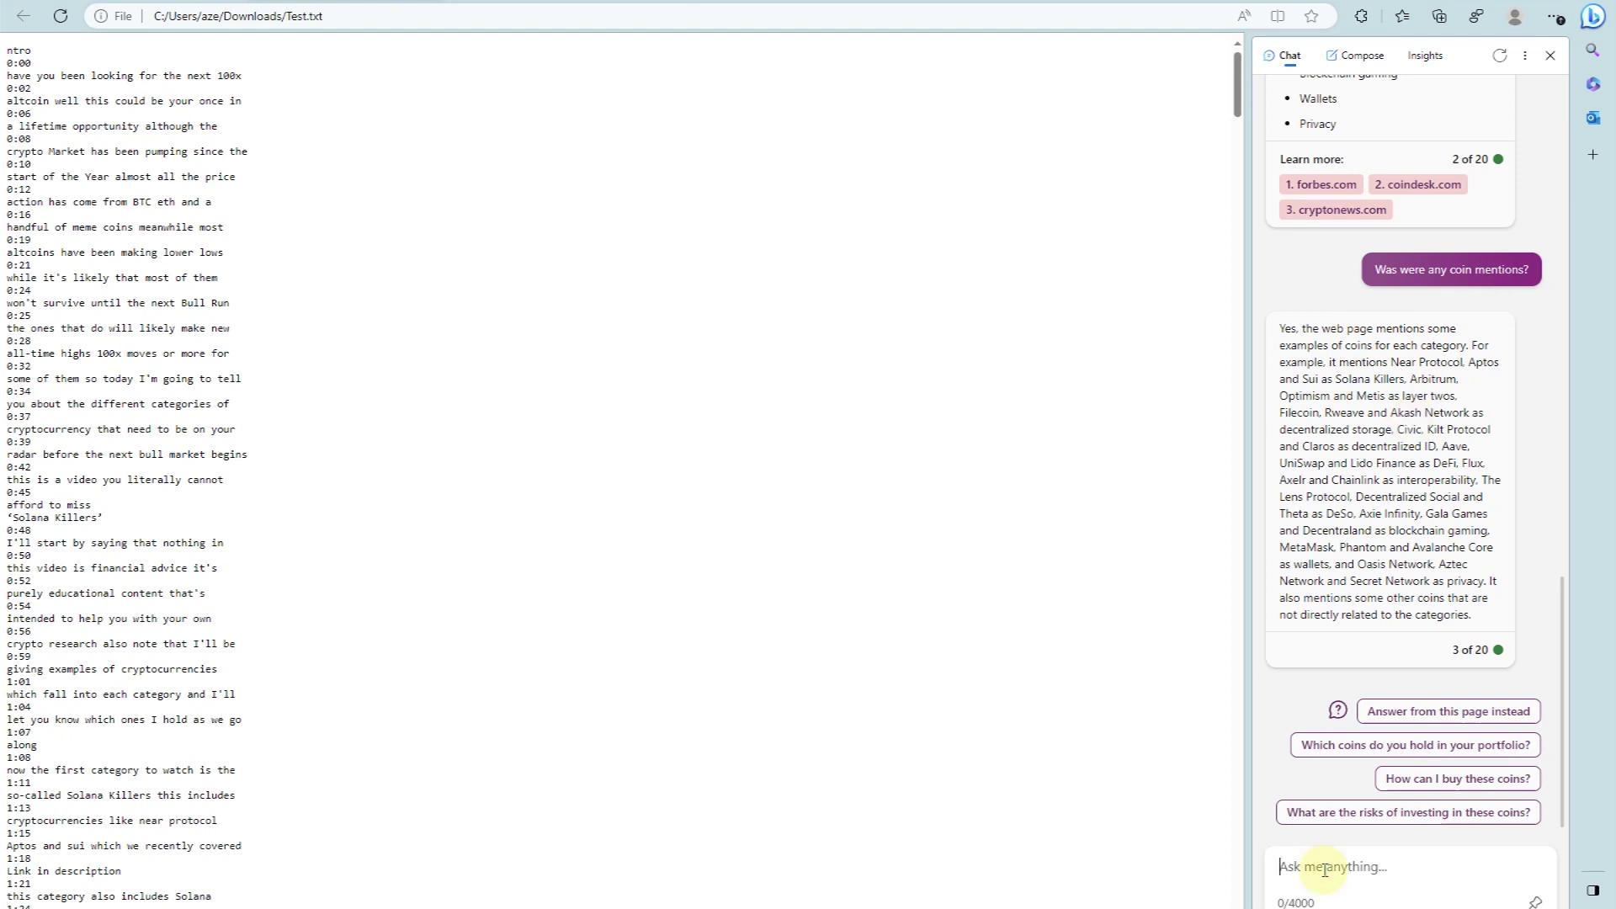
{"action": "type", "text": "Which has most potential?"}
{"action": "key", "text": "Return"}
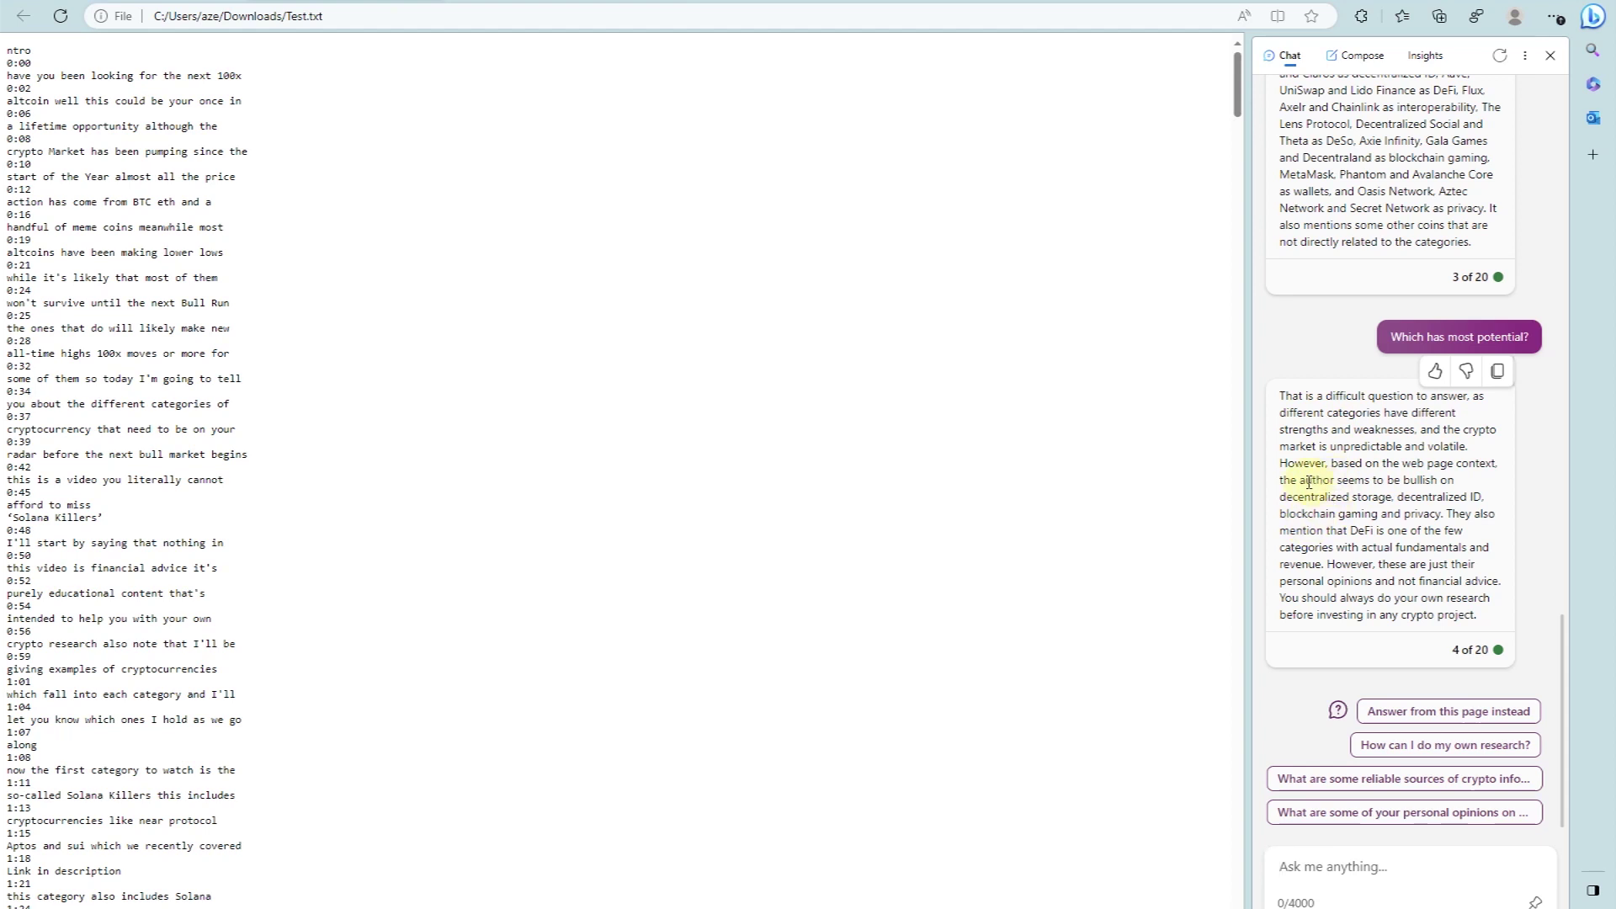
{"action": "left_click_drag", "start_coordinate": [1315, 482], "coordinate": [1334, 530]}
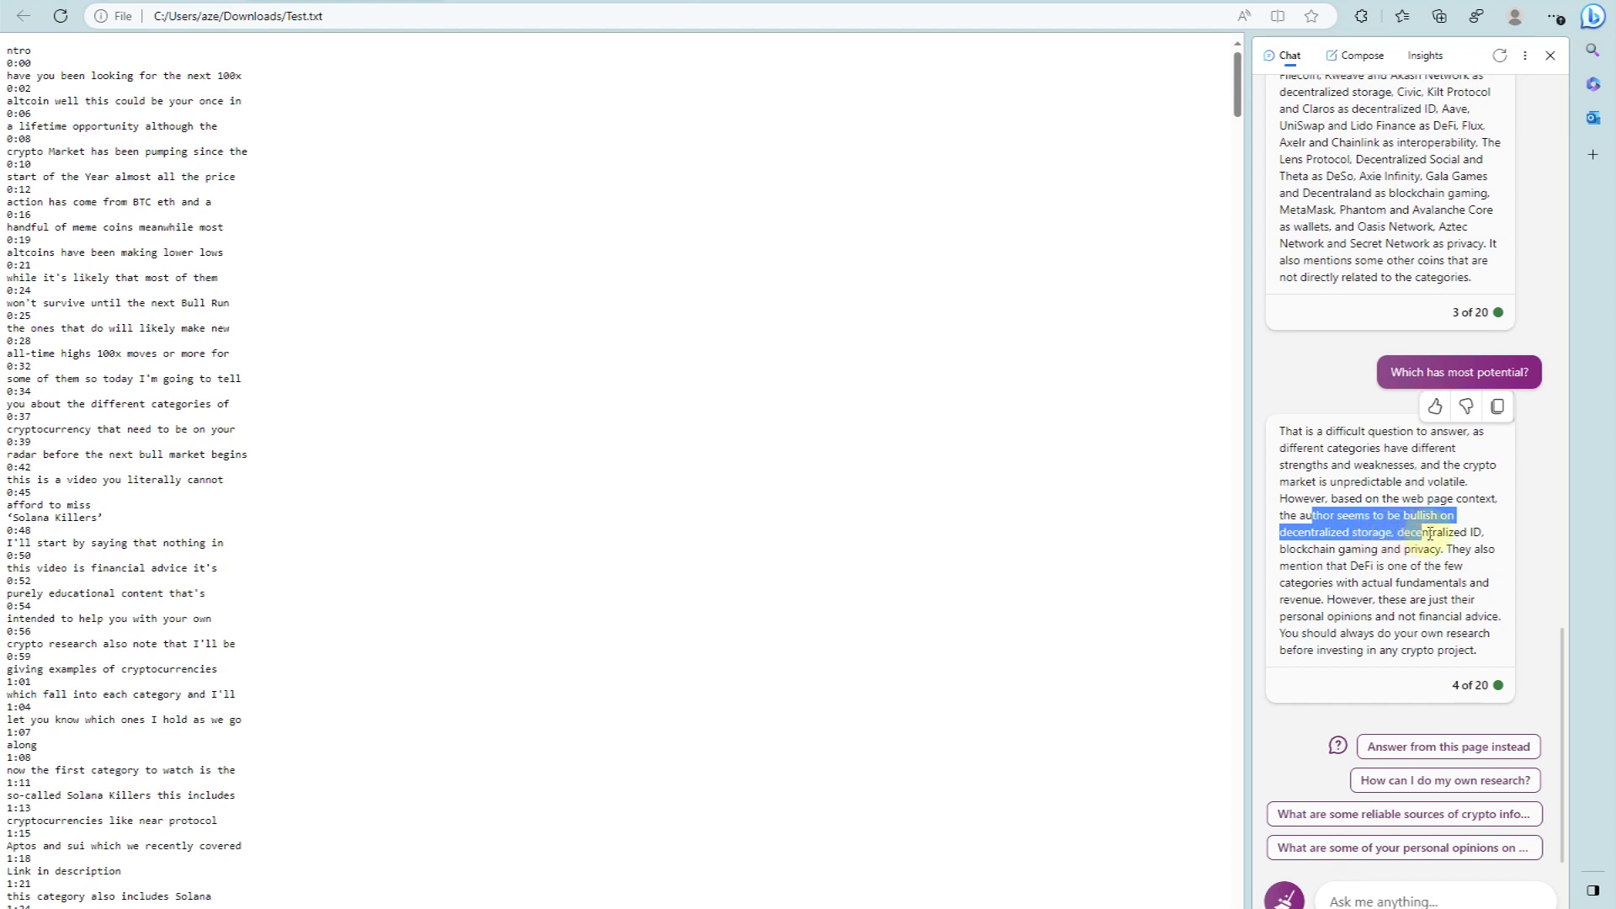
{"action": "left_click_drag", "start_coordinate": [1483, 532], "coordinate": [1341, 548]}
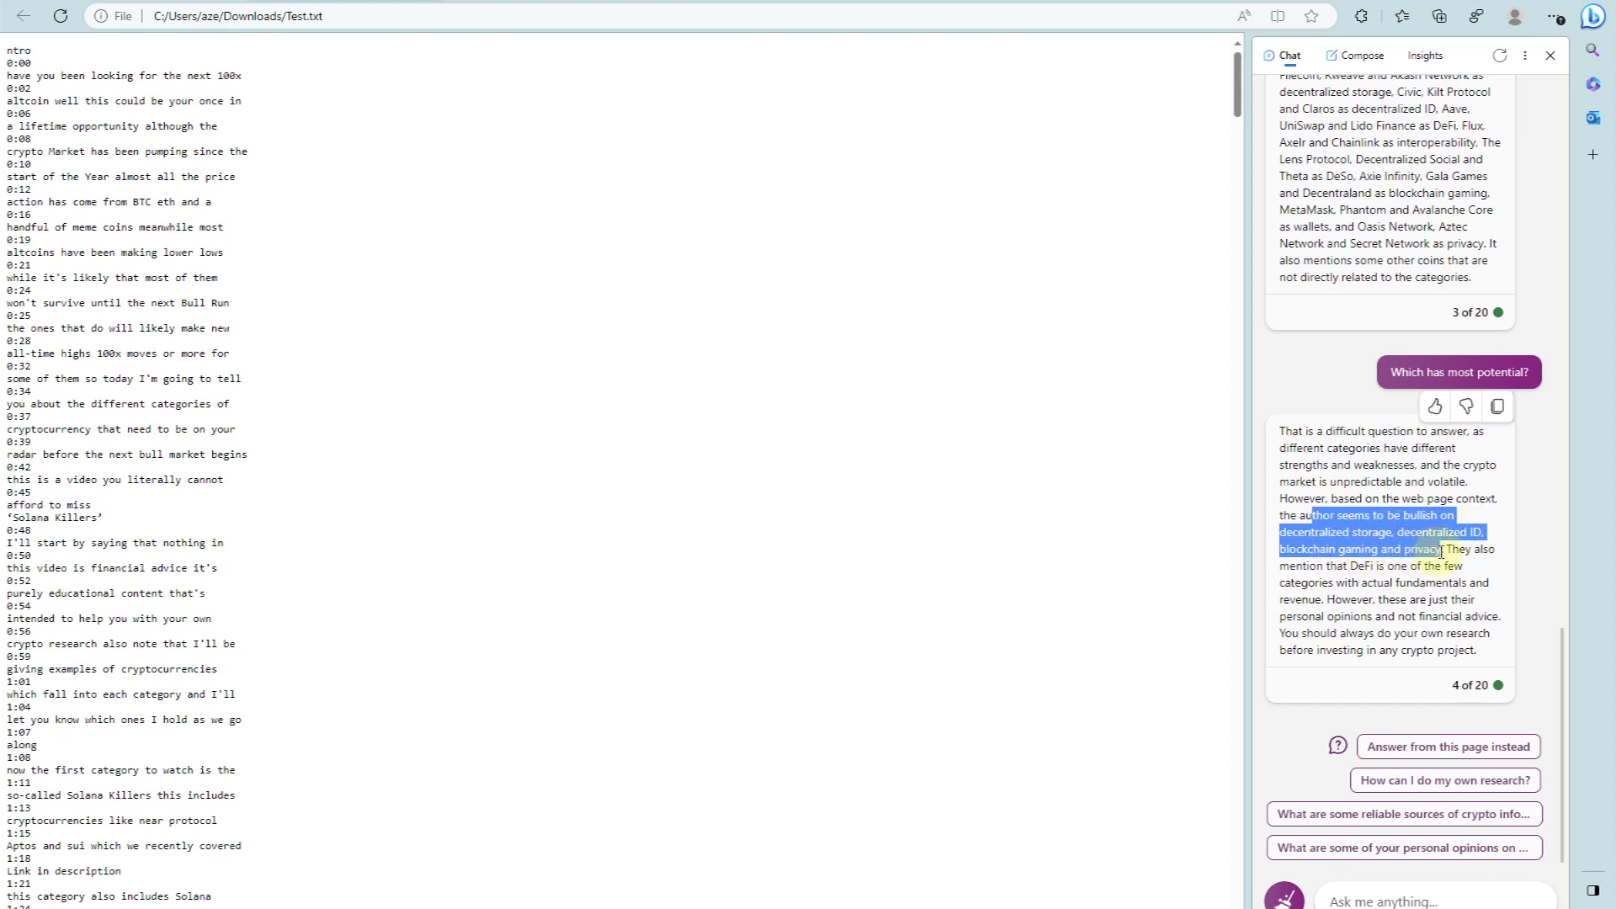